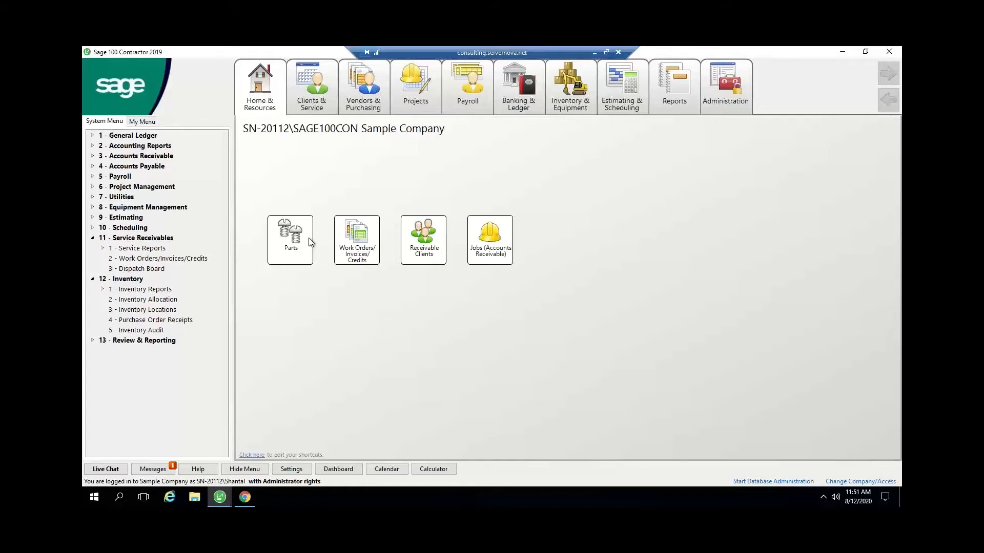
- Open the security system part record and review its inventory and service equipment settings
click(309, 241)
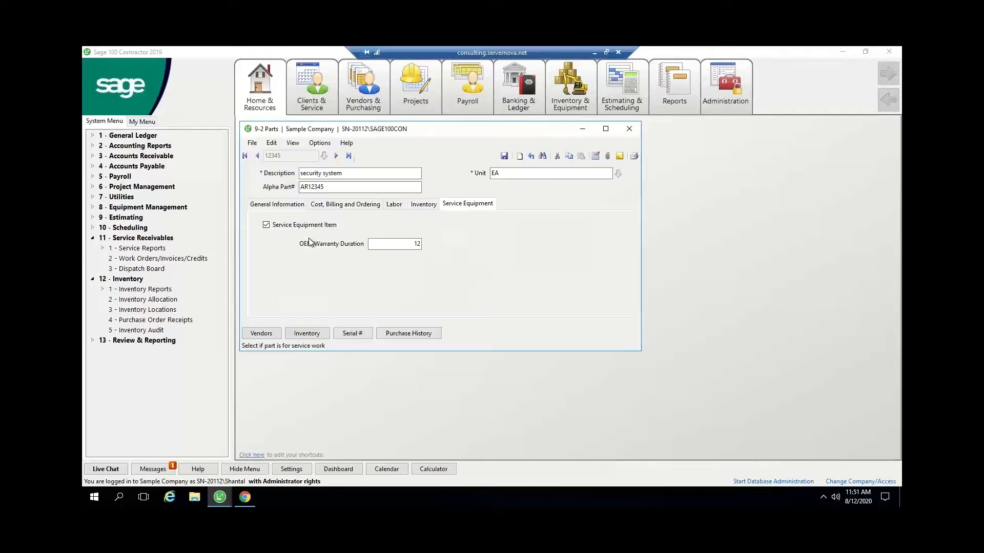
drag(379, 134, 438, 148)
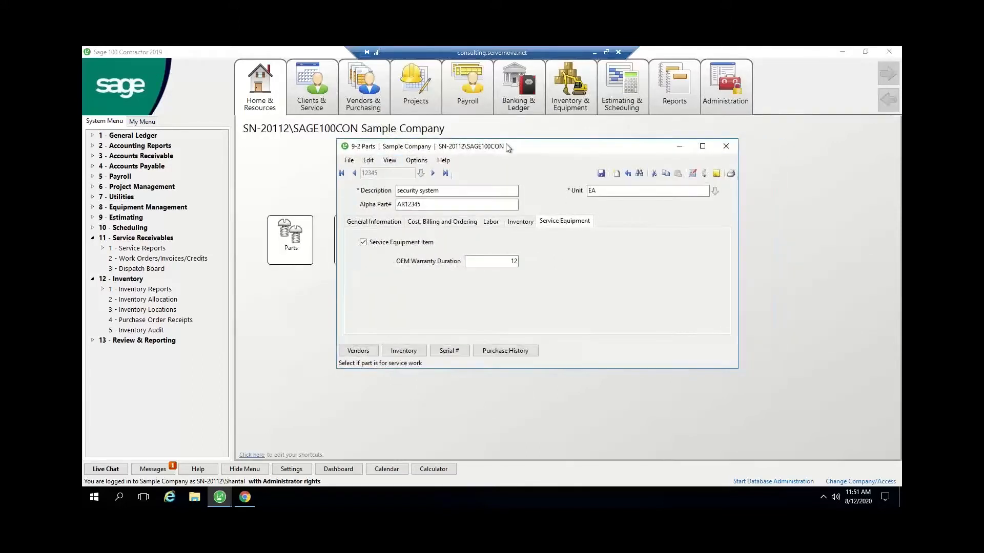
drag(443, 146, 355, 134)
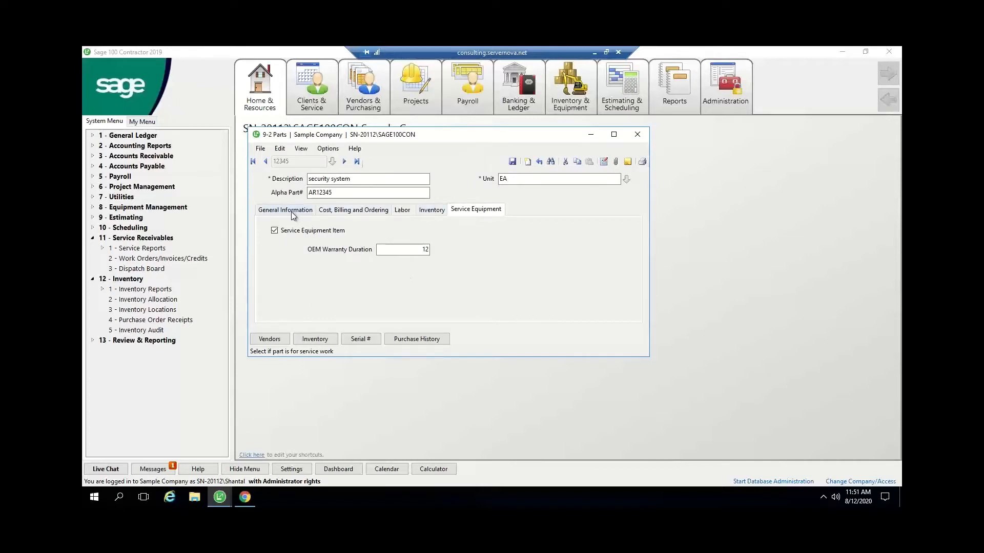
click(440, 211)
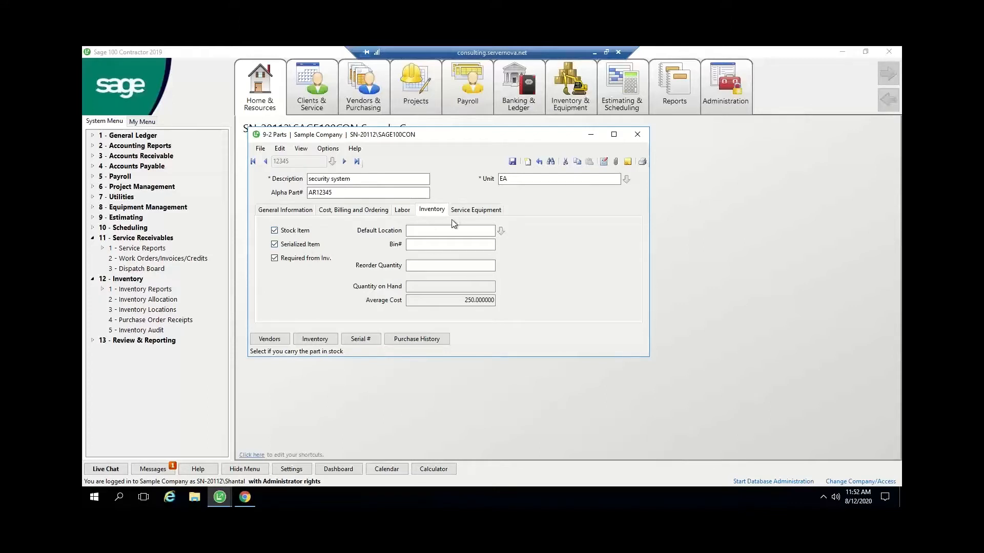
click(476, 210)
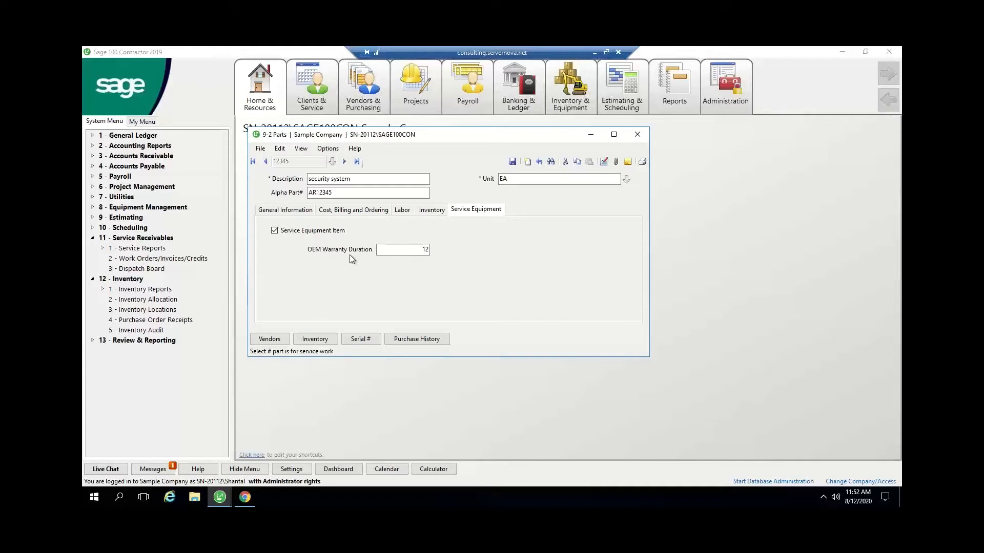
- Save the security system part with its OEM warranty duration and close the part record
click(400, 252)
click(512, 163)
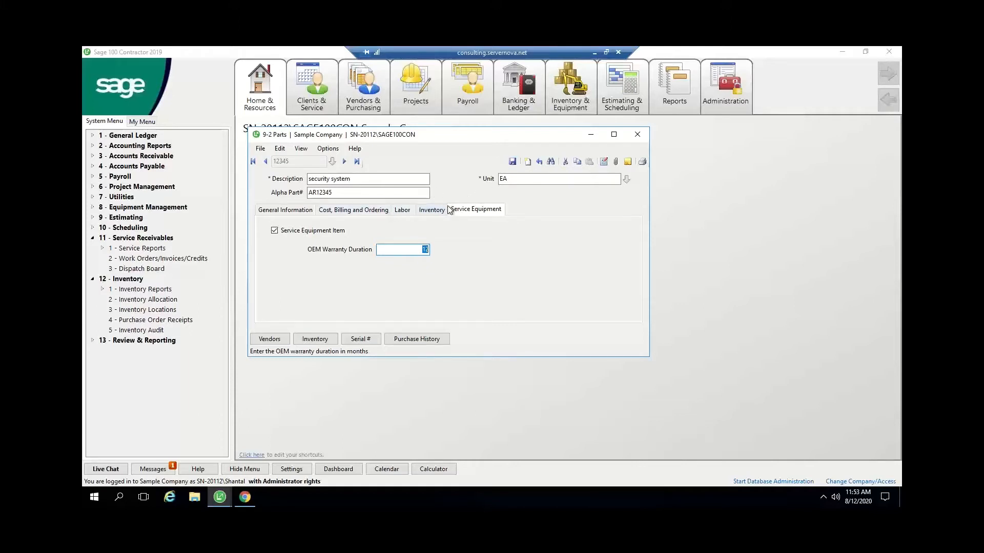
click(513, 161)
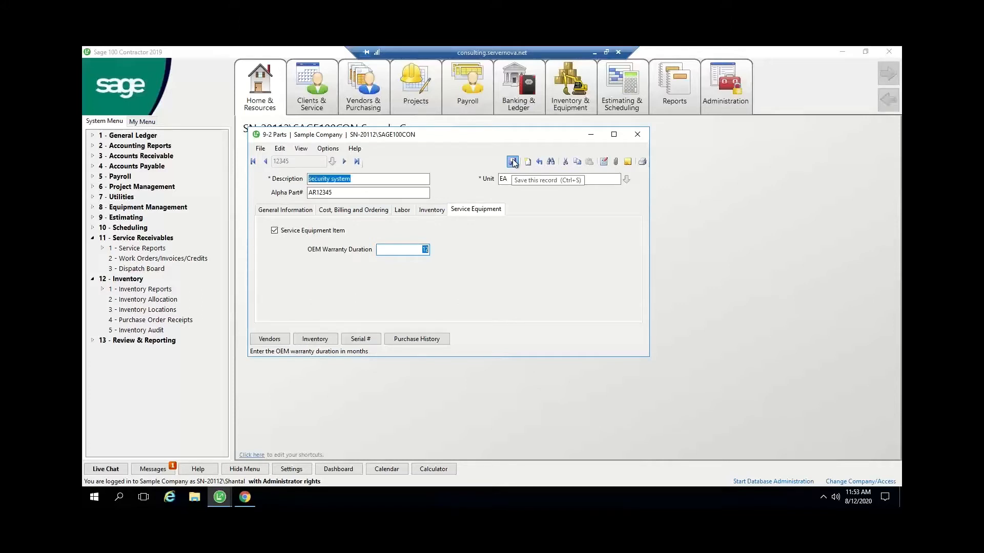
click(638, 136)
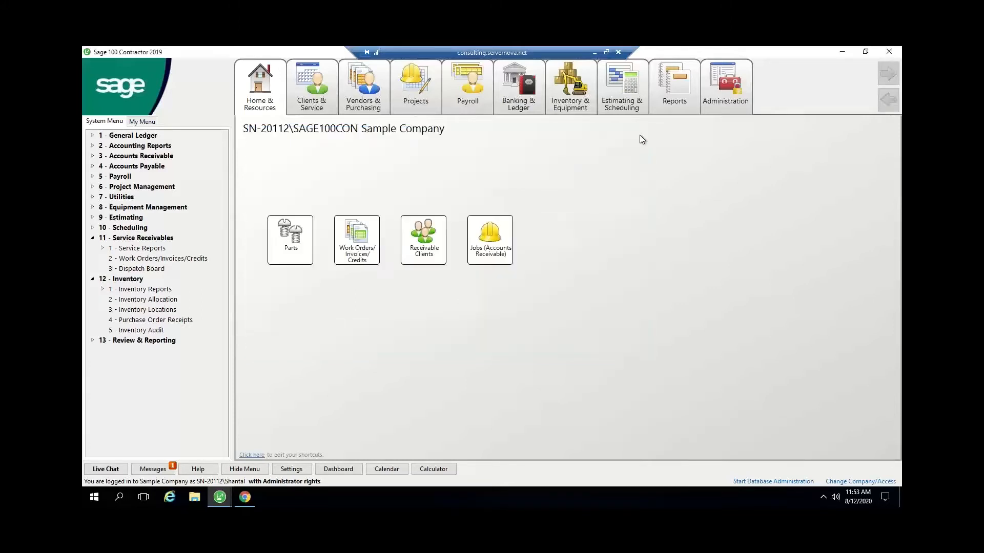
- Open a new work order and check the available statuses, keeping 7 - Work Order
click(342, 244)
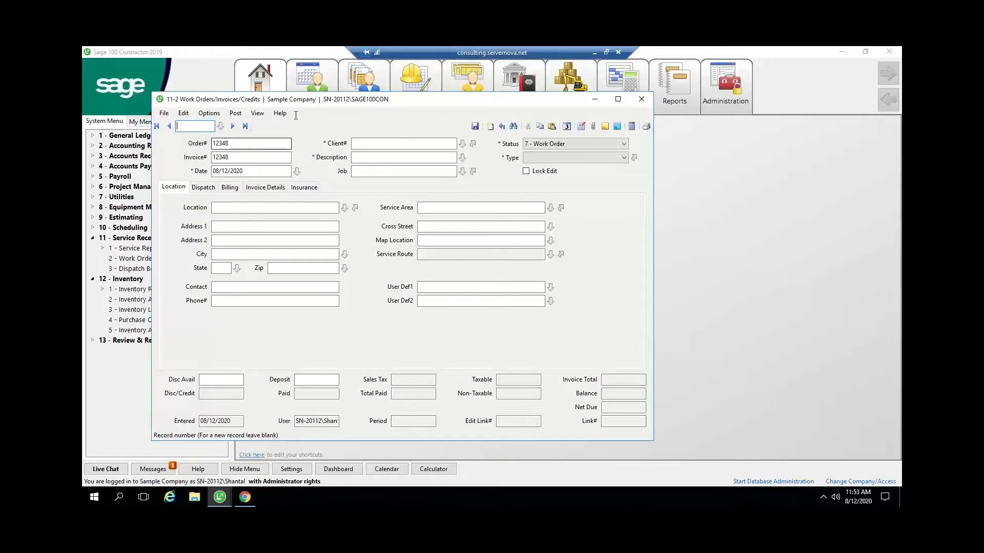
drag(382, 108, 396, 113)
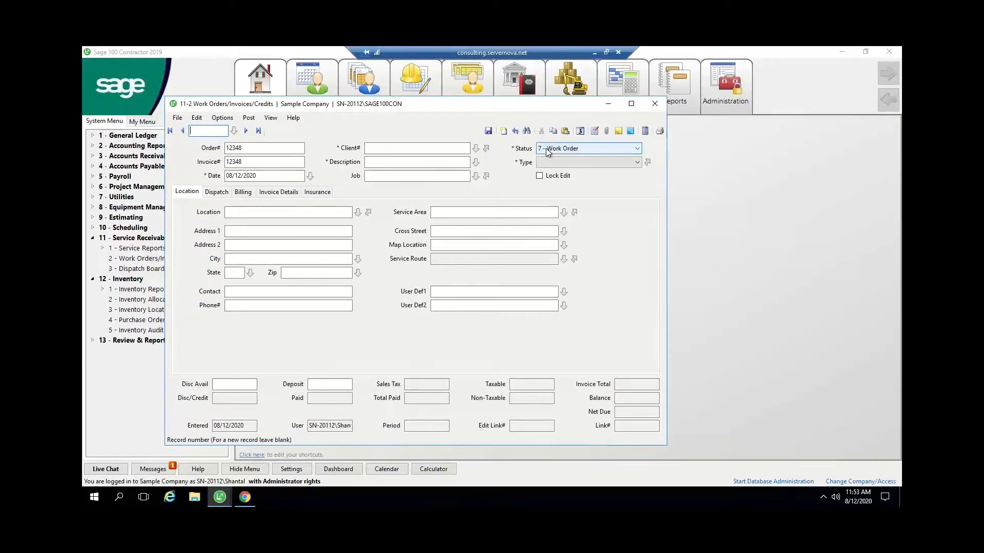
click(548, 149)
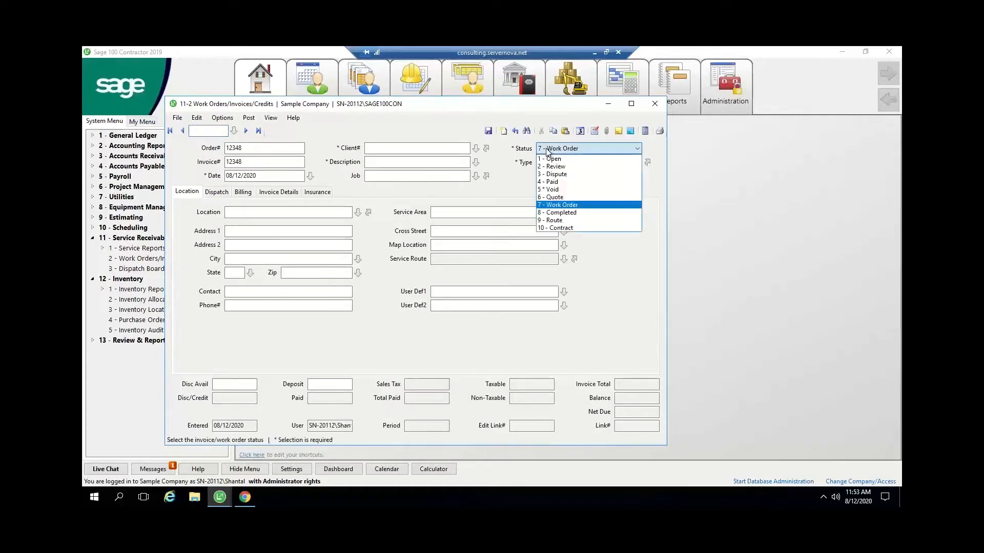
click(547, 150)
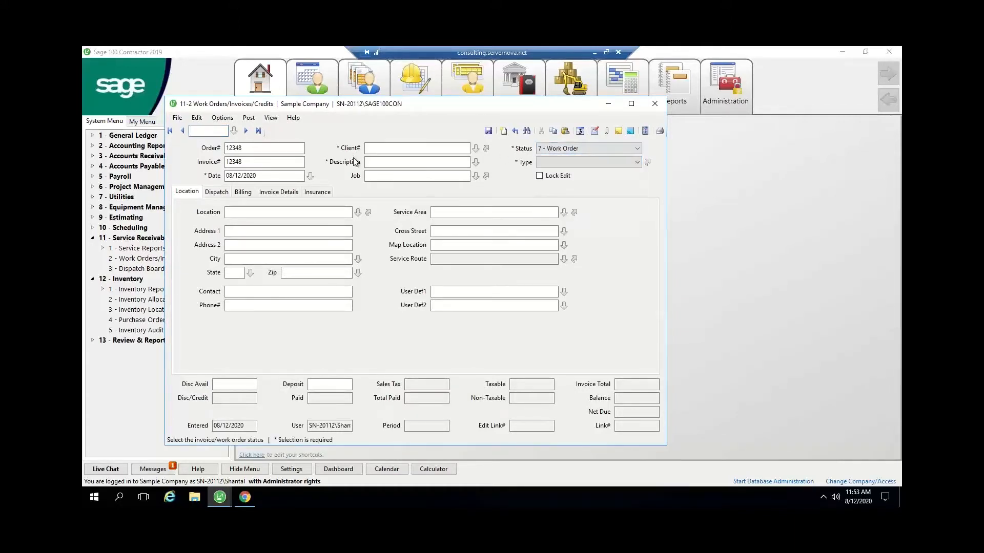
- Enter the client number and the description "Installation of Security System" on the work order
click(388, 149)
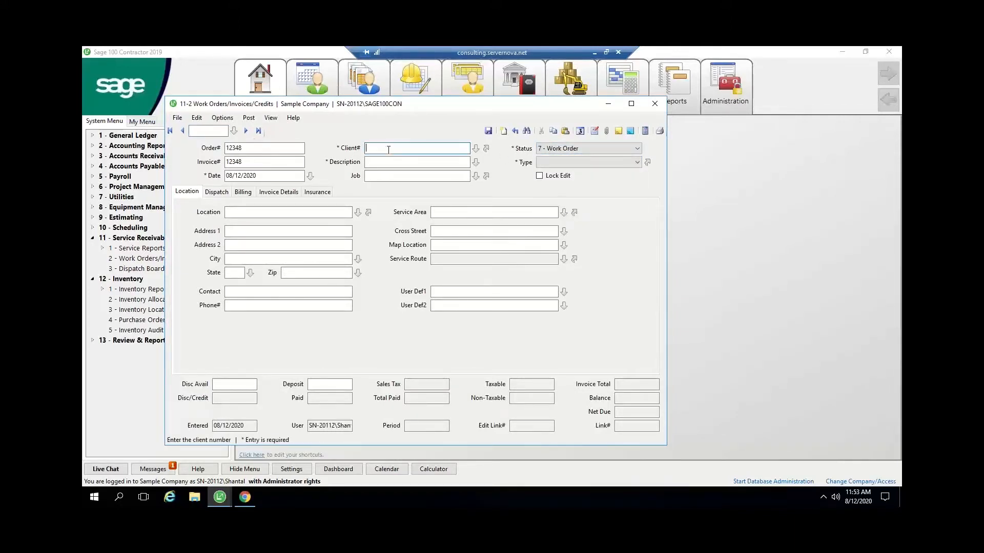
text(124)
key(Tab)
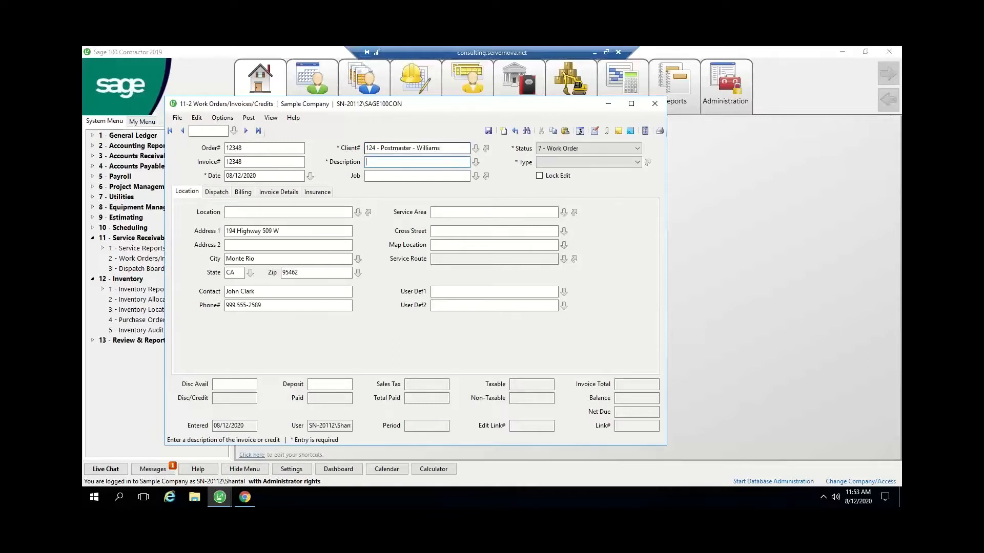
text(INstal)
key(BackSpace)
key(BackSpace)
key(BackSpace)
key(BackSpace)
key(BackSpace)
text(nstallation of Security System)
key(Tab)
- Assign job 202006 to the work order, declining to create a new job record
text(2020006)
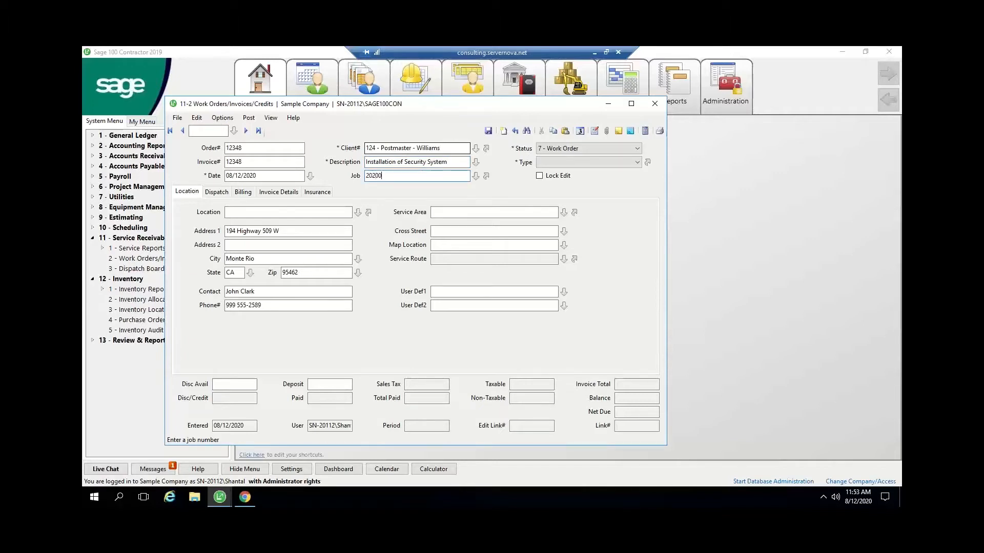
key(Tab)
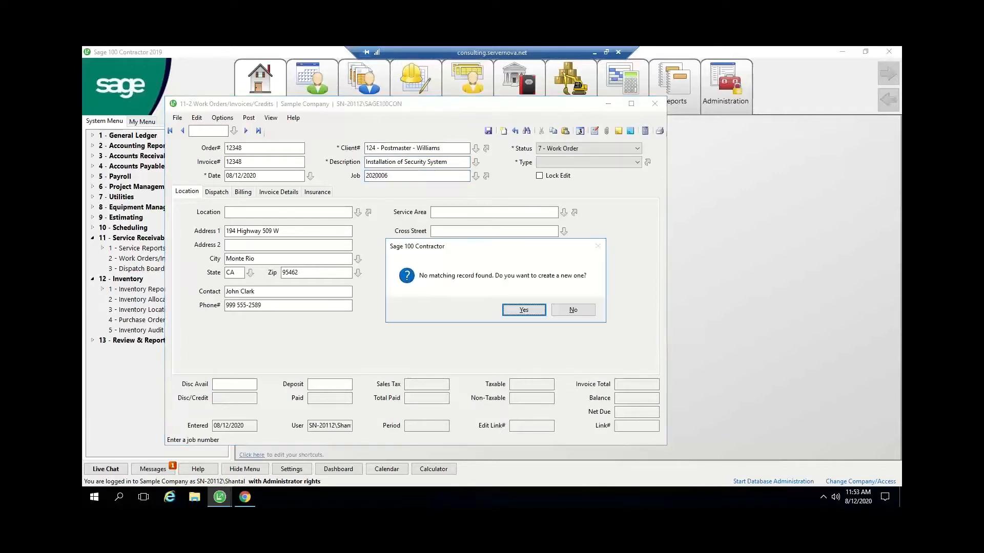
click(587, 311)
text(202006)
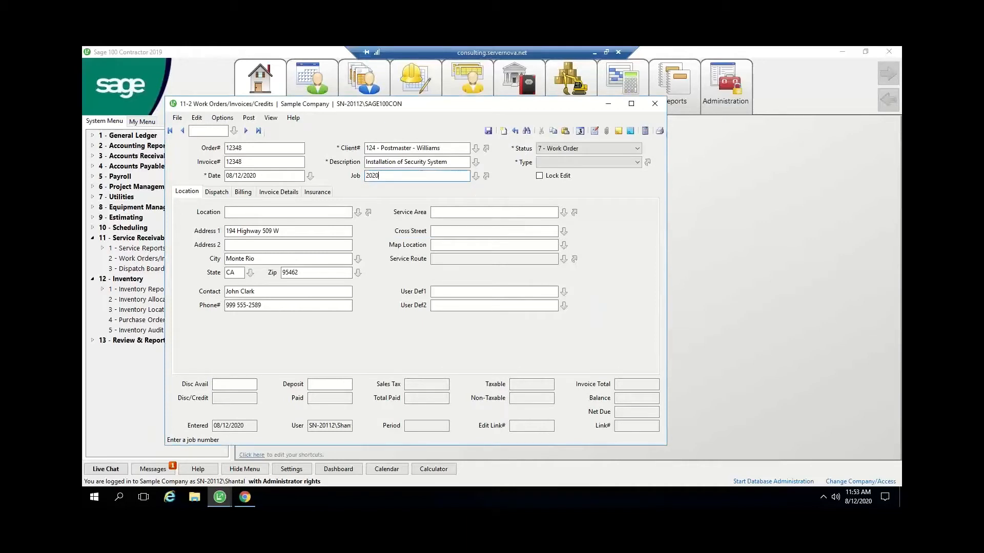
key(Tab)
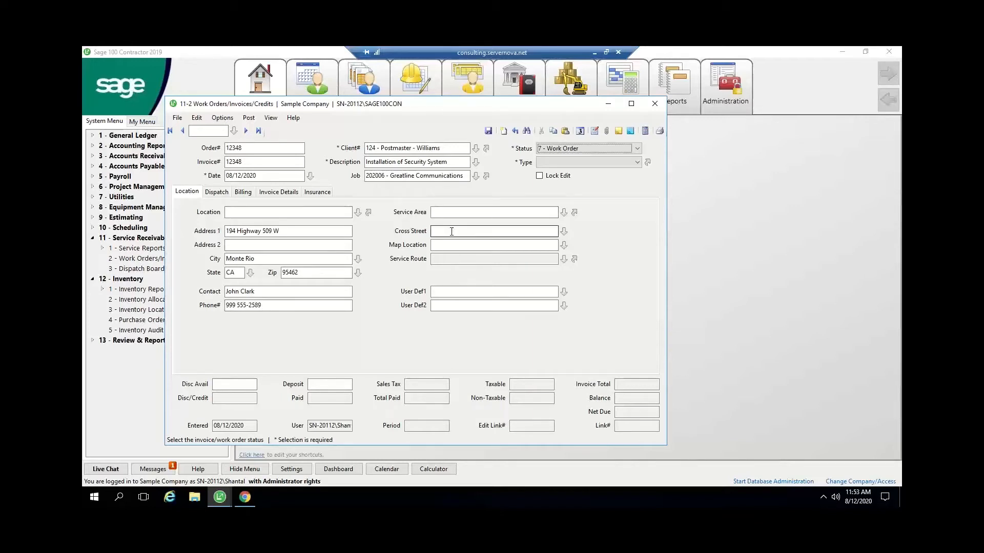
- View the list of service routes available for the work order's location and close it
click(564, 258)
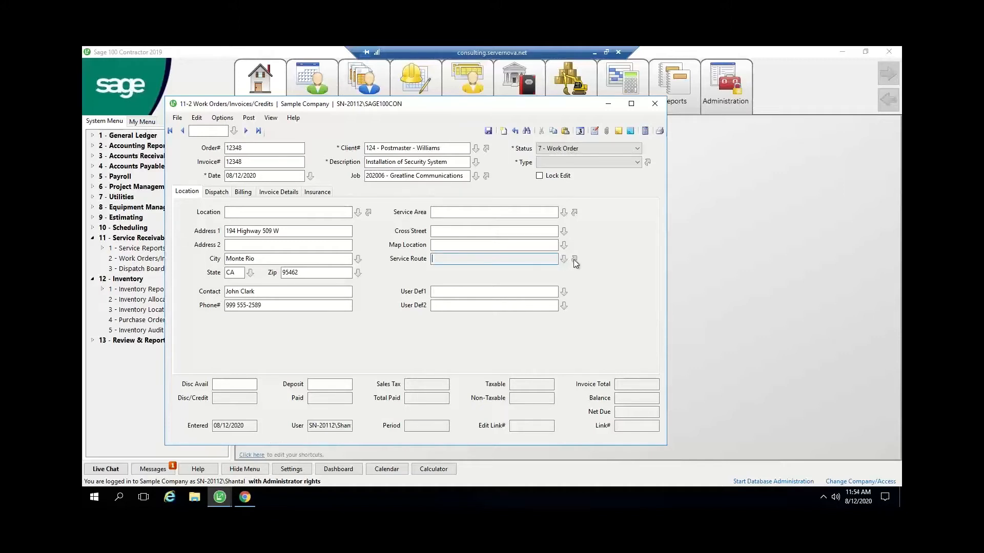
click(575, 260)
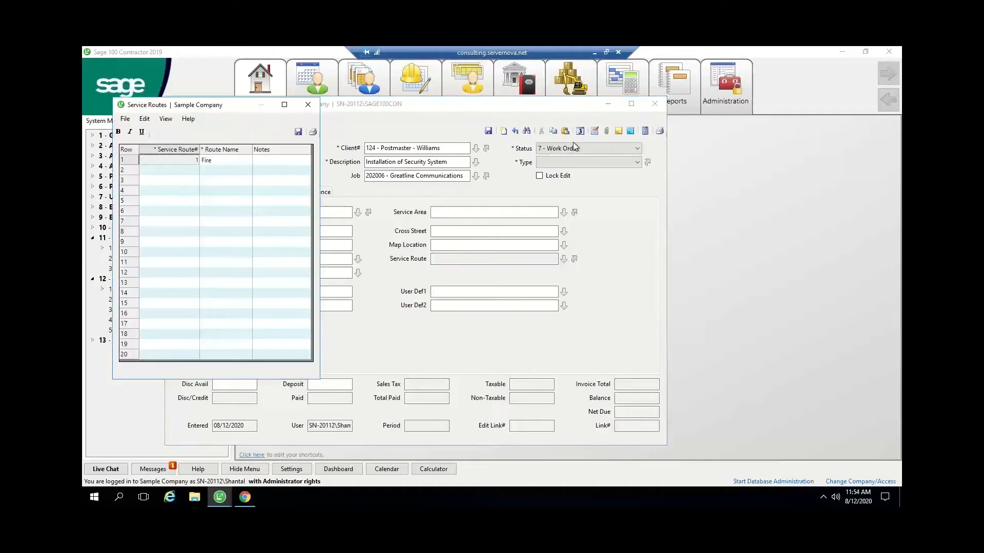
click(307, 107)
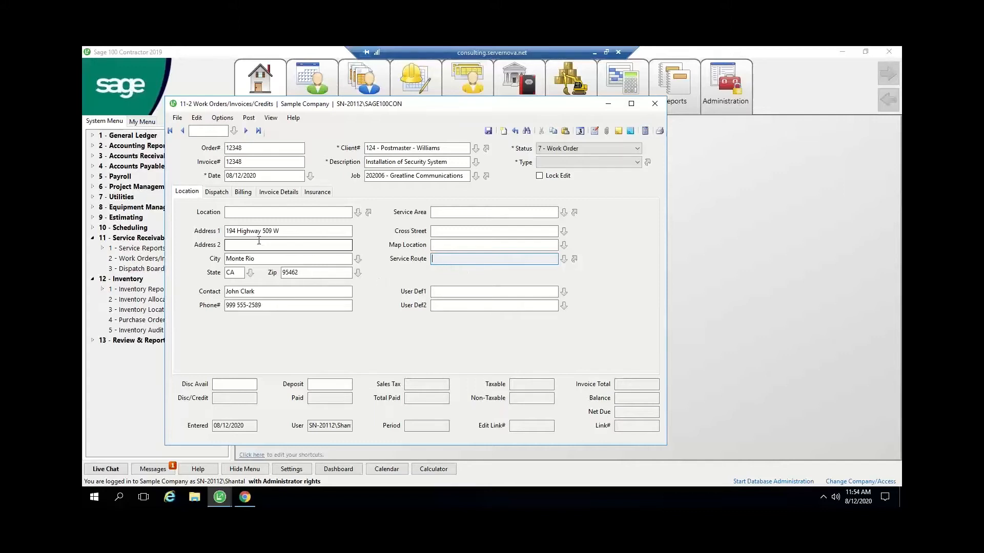
- Set the started date to 08/12/2020 in the dispatch details and review the columns of the dispatch grid
click(215, 194)
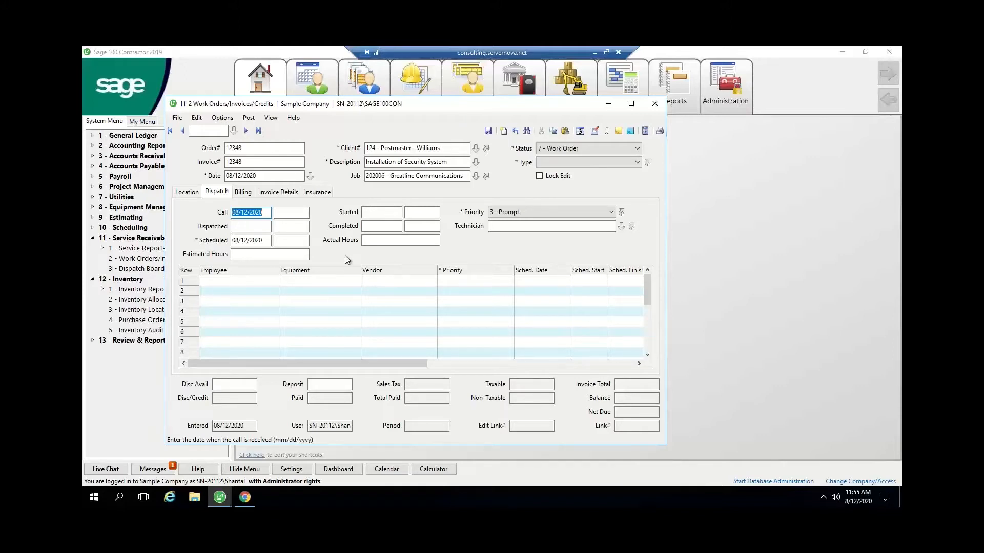
click(380, 212)
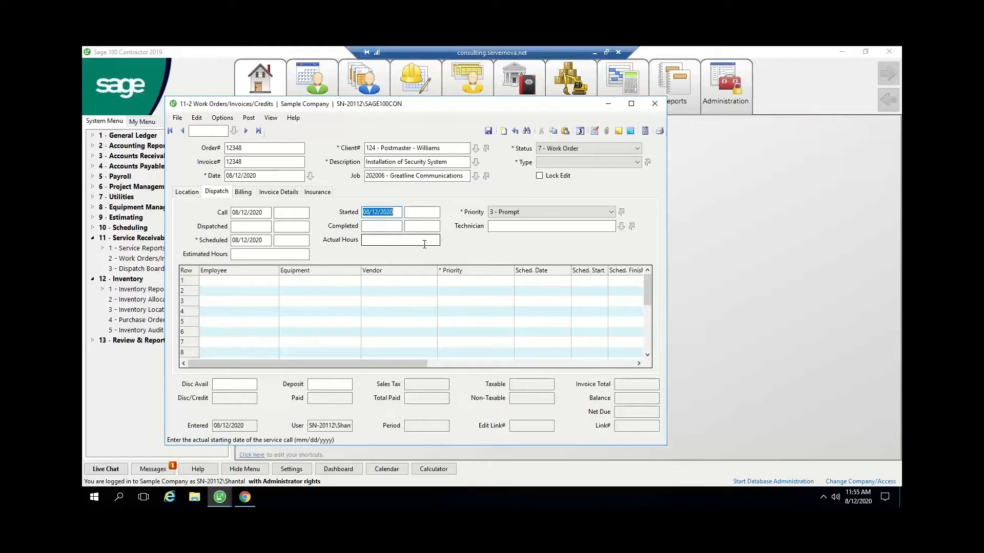
click(244, 281)
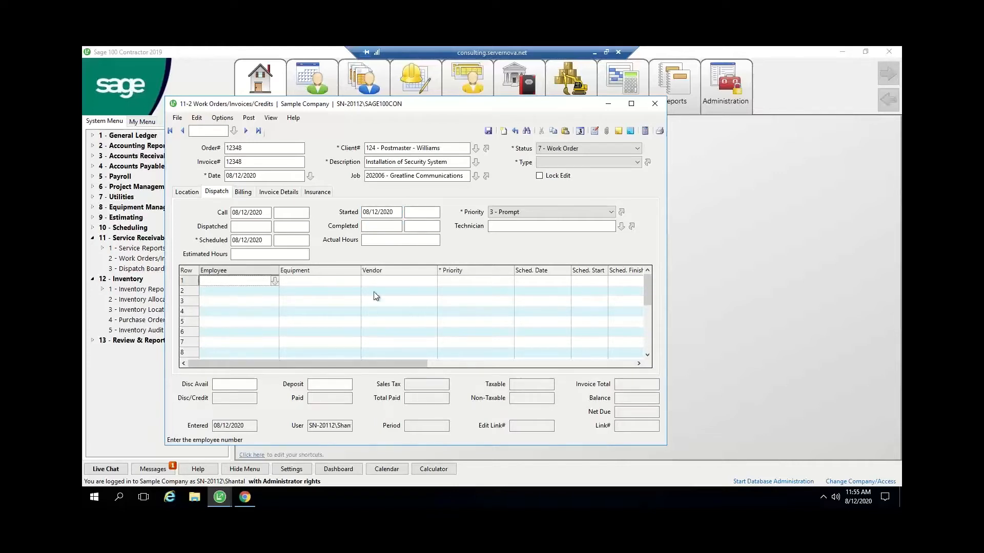
drag(374, 361, 444, 360)
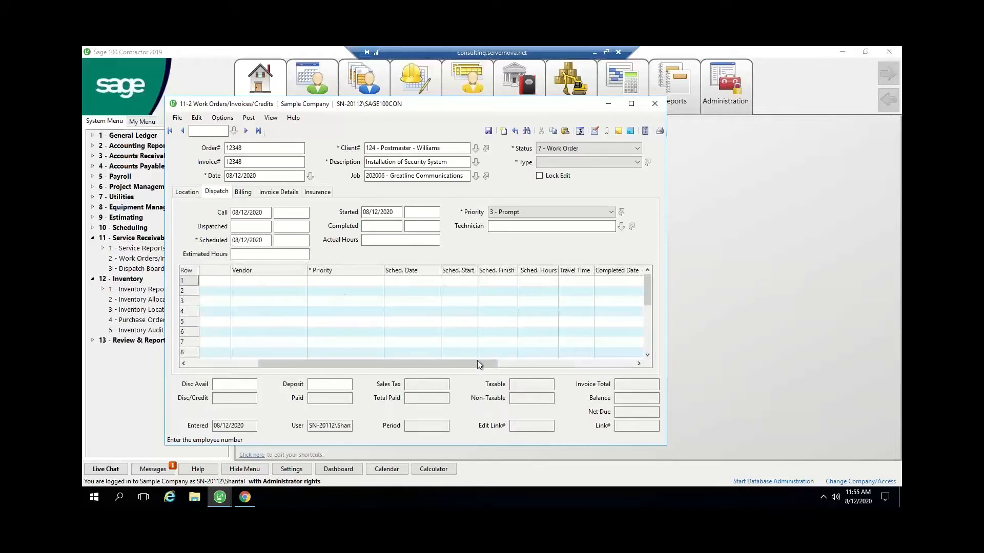
drag(485, 361, 620, 365)
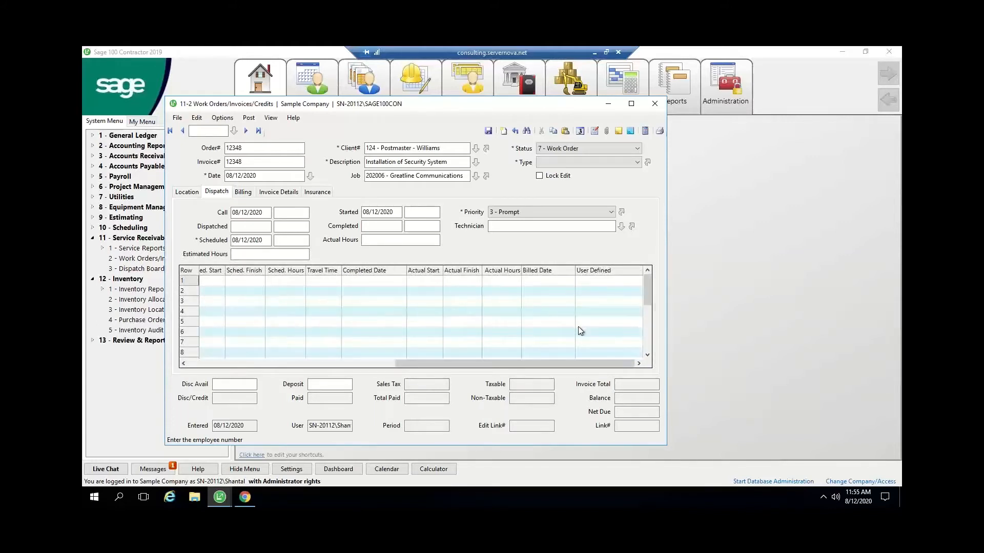
drag(509, 362, 328, 371)
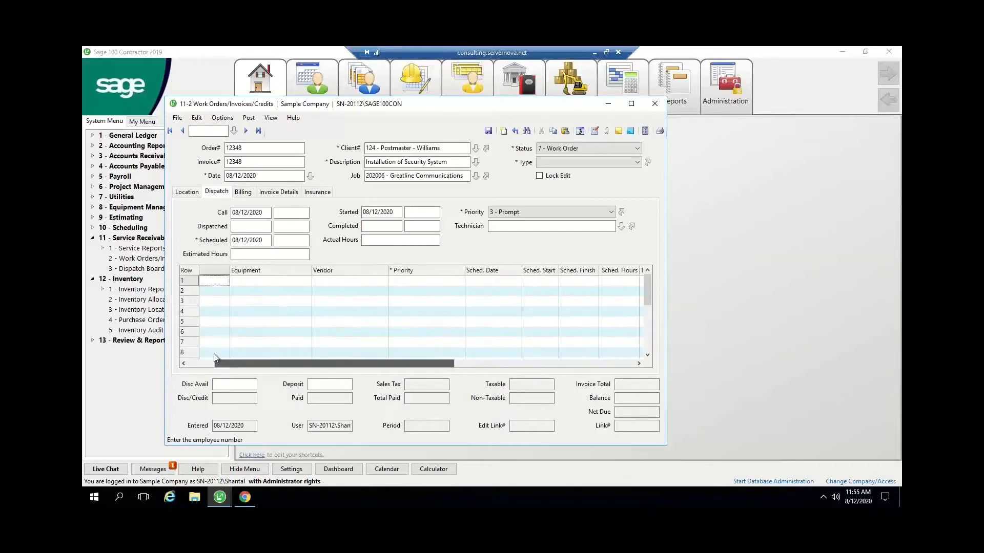
- Open the billing details and set the work order's status to 10 - Contract
click(244, 193)
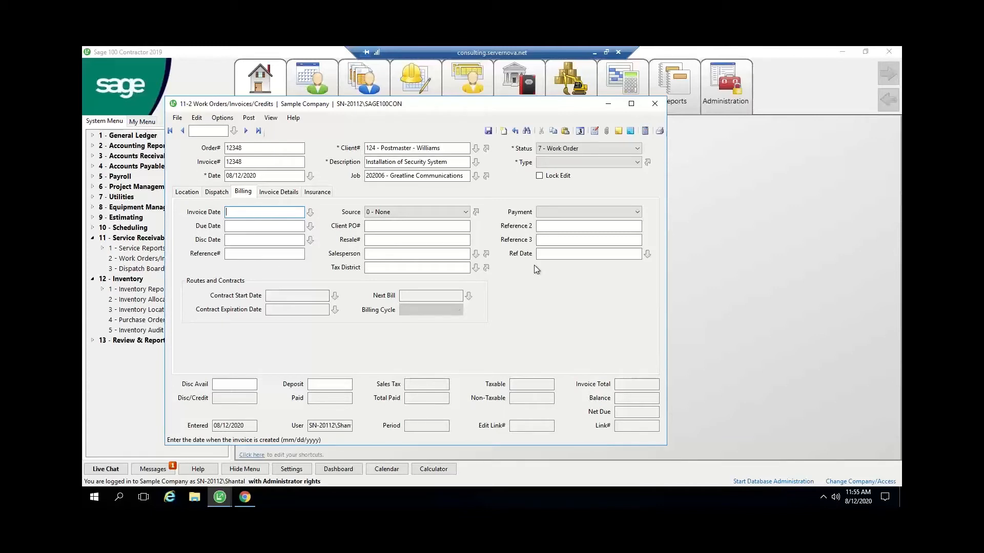
click(554, 148)
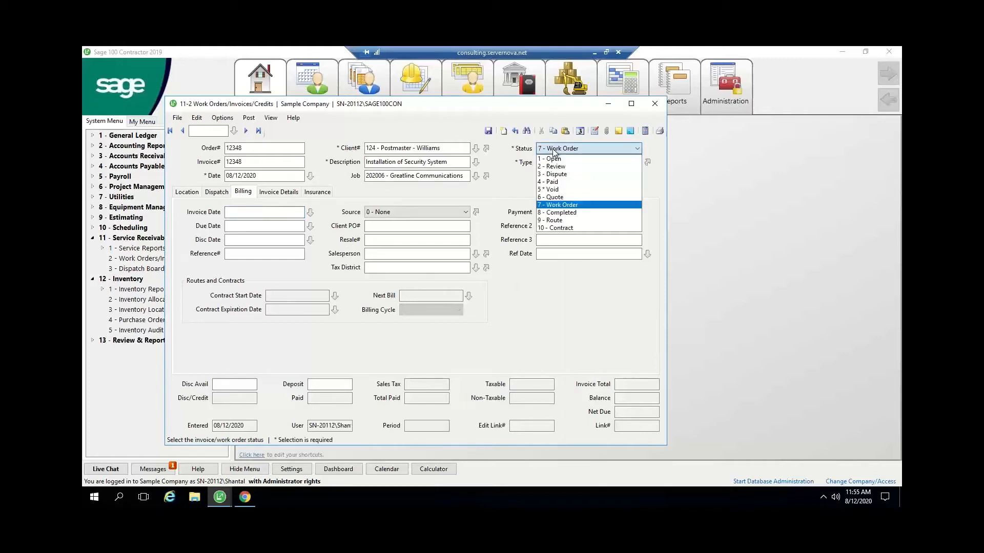
click(553, 228)
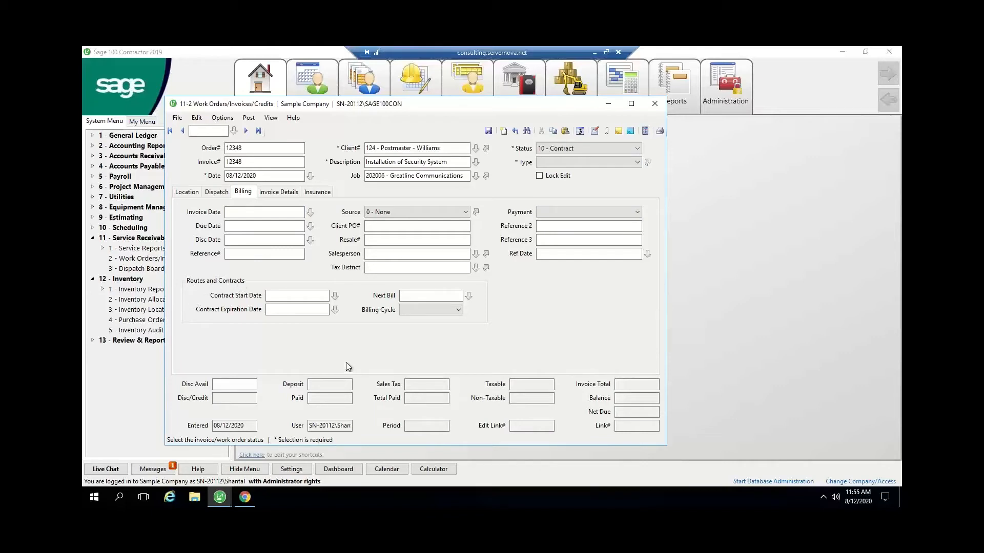
click(548, 150)
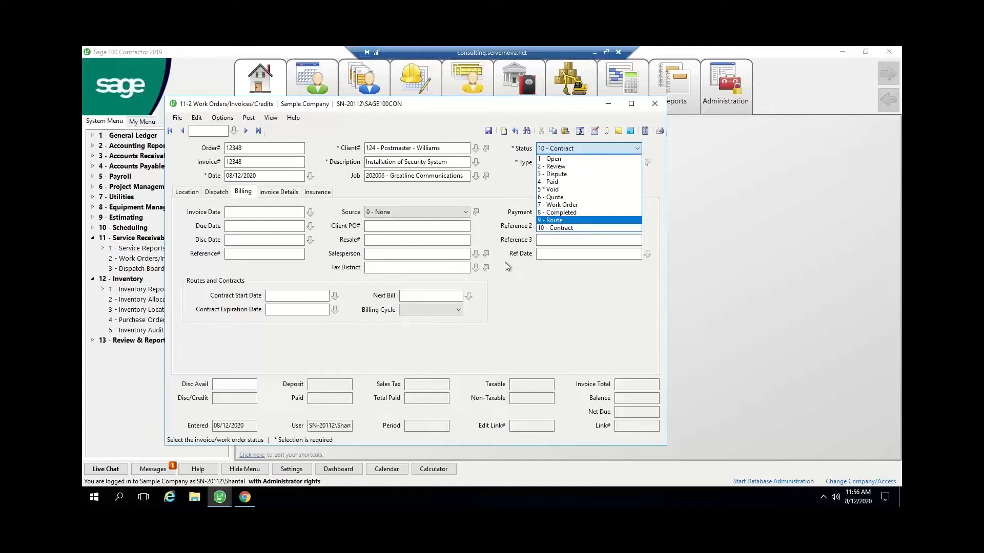
click(547, 230)
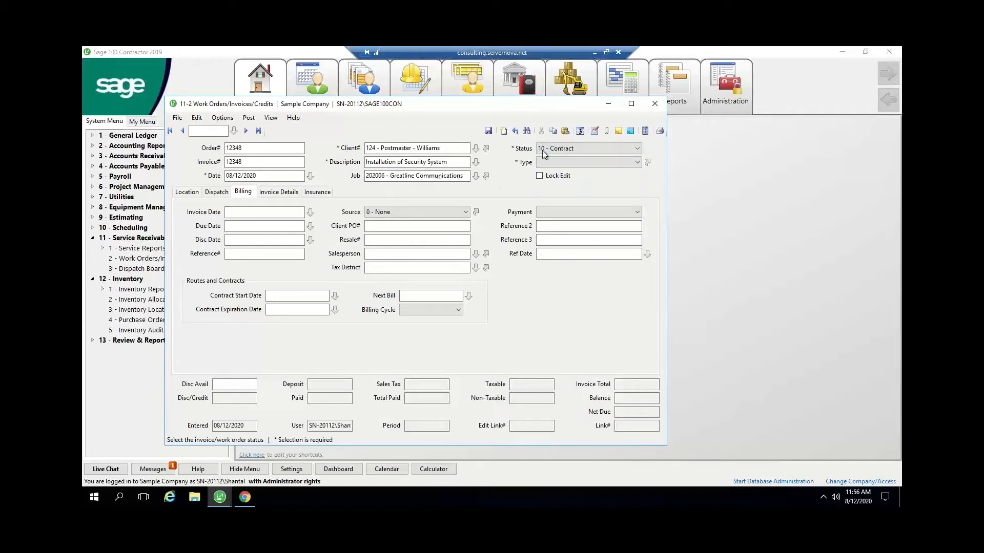
- Set the contract start date to 08/12/2020 and the contract expiration date to 08/12/2021
click(294, 296)
click(294, 296)
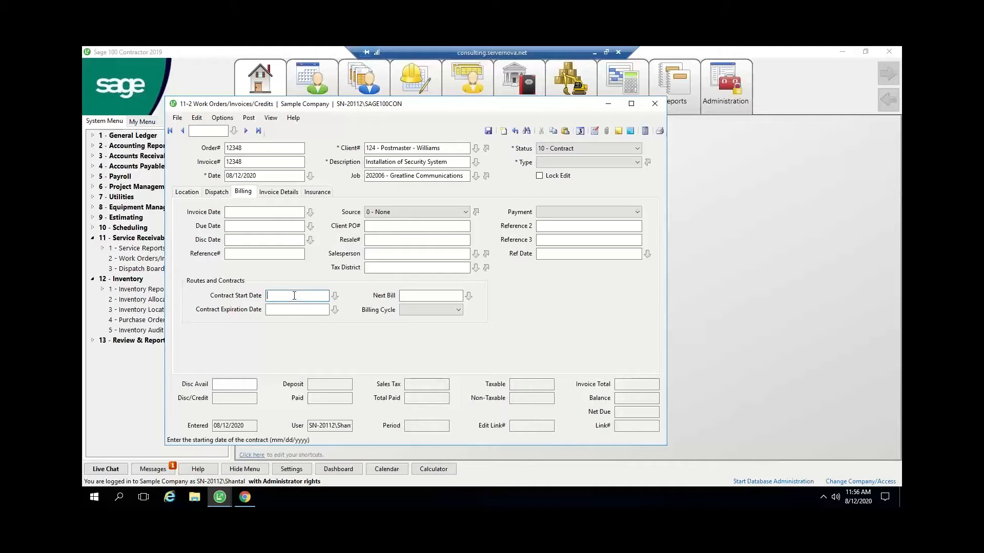
text(08122020)
key(Tab)
text(08/12/2)
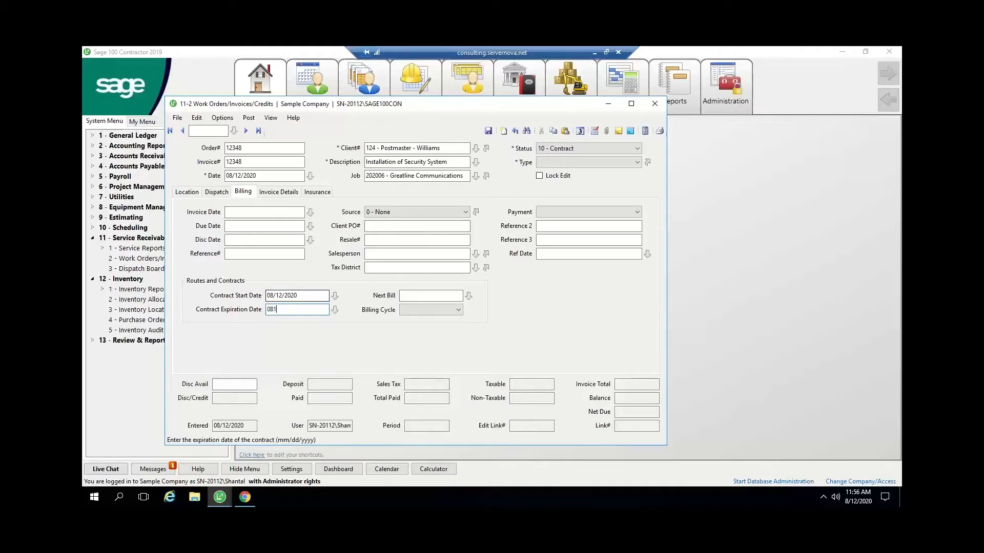
text(021)
key(Tab)
- Set the contract's next bill date to 09/12/2020 and its billing cycle to 3 - Monthly
text(08)
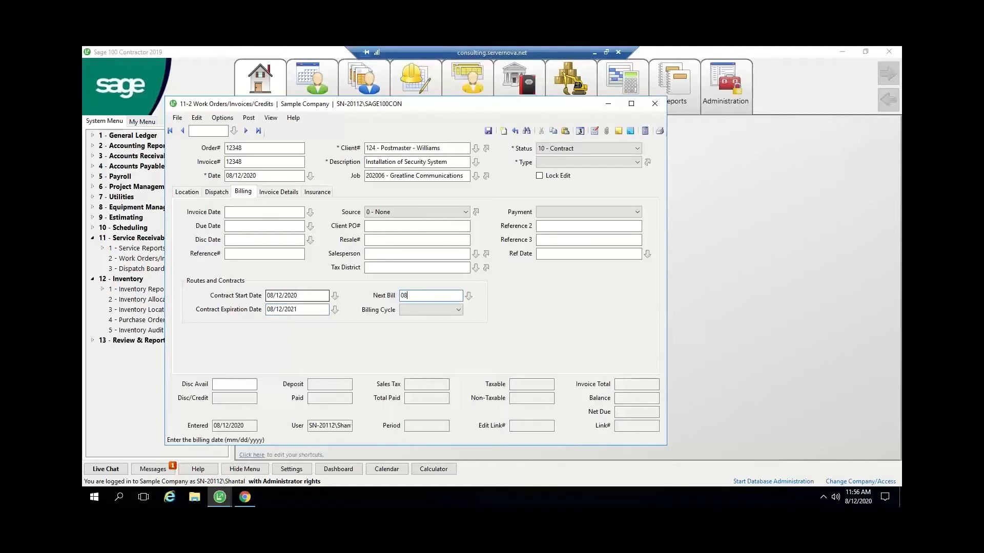
key(BackSpace)
text(9122020)
key(Tab)
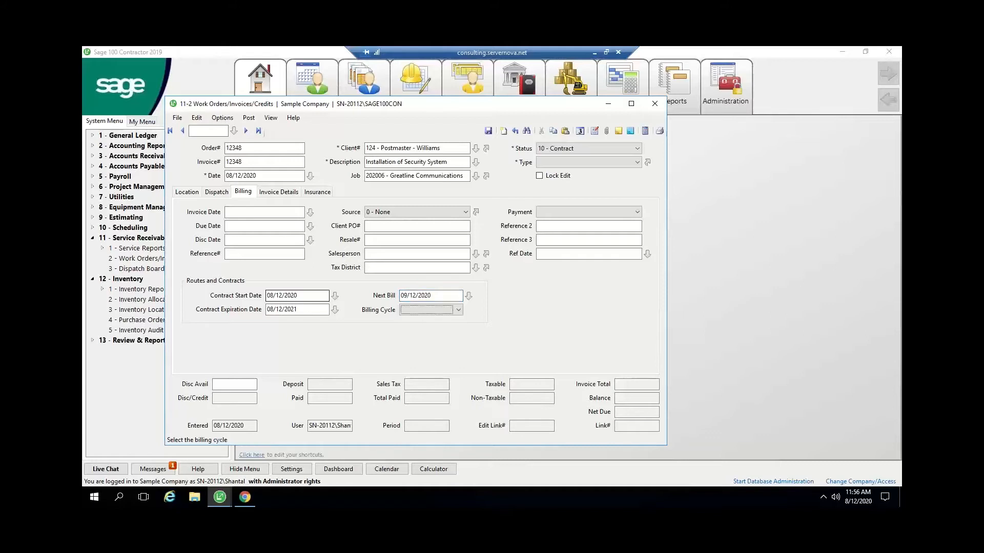
click(441, 311)
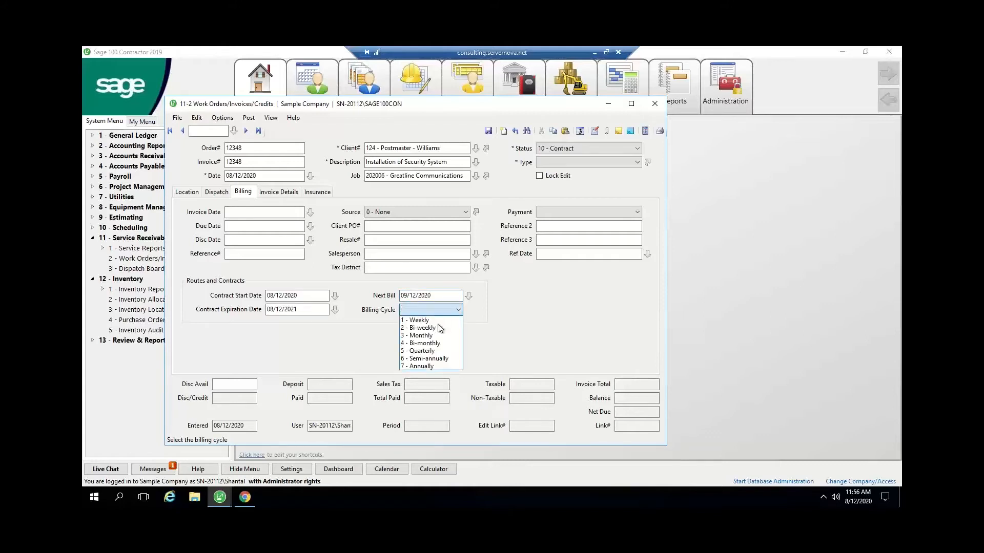
click(437, 336)
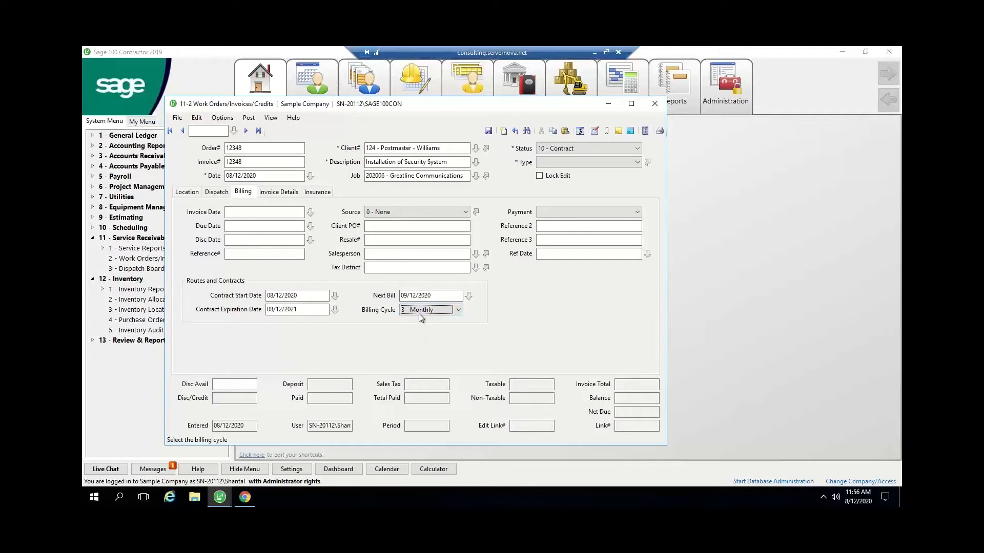
- Set the work order's type to 12 - HVAC
click(547, 163)
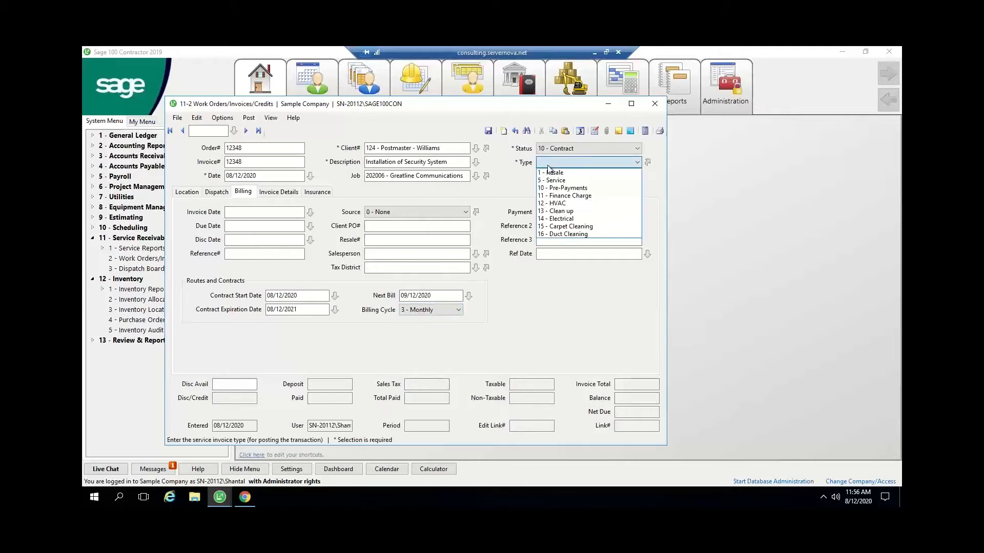
click(550, 203)
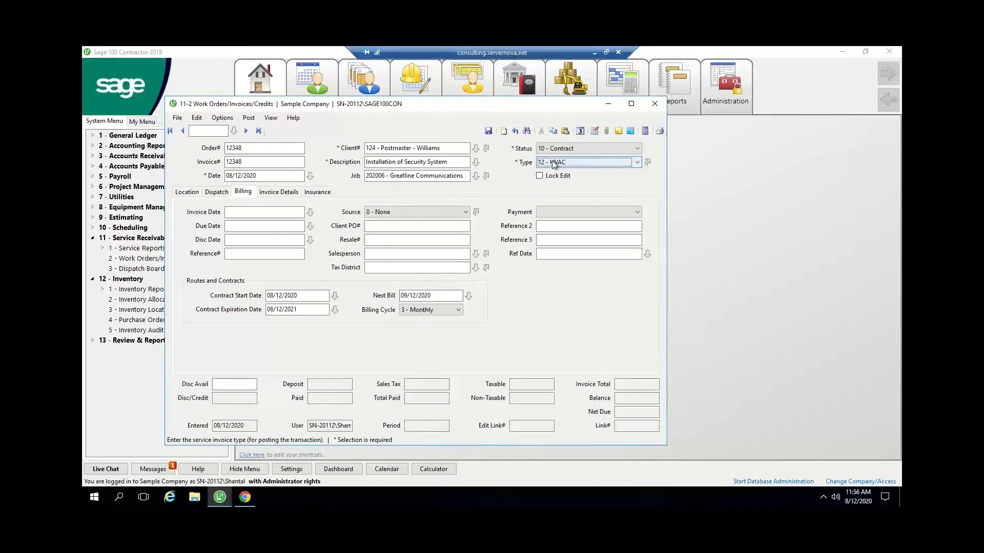
click(638, 163)
click(637, 163)
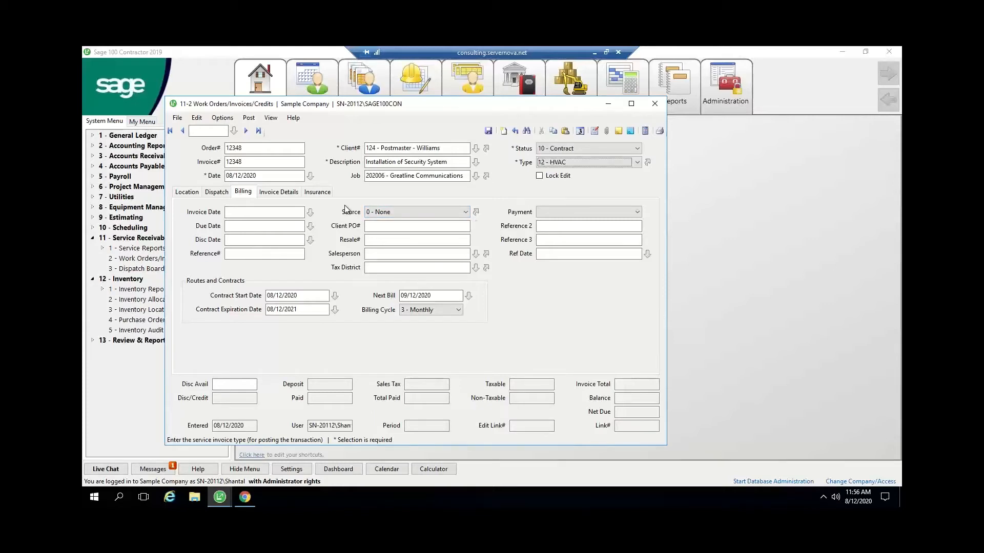
- Add part 12345 to the first row of the work order's invoice details
click(281, 194)
click(286, 219)
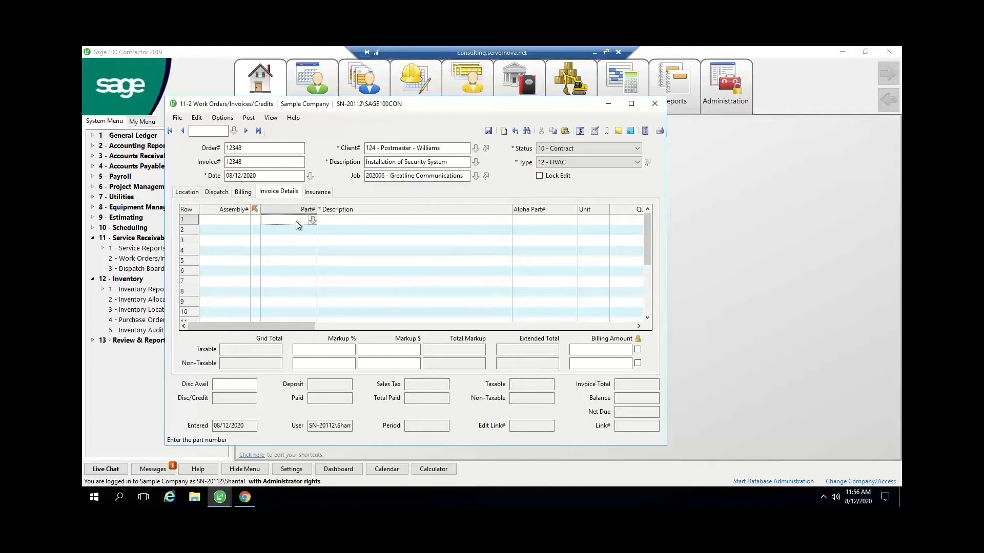
text(12345)
key(Tab)
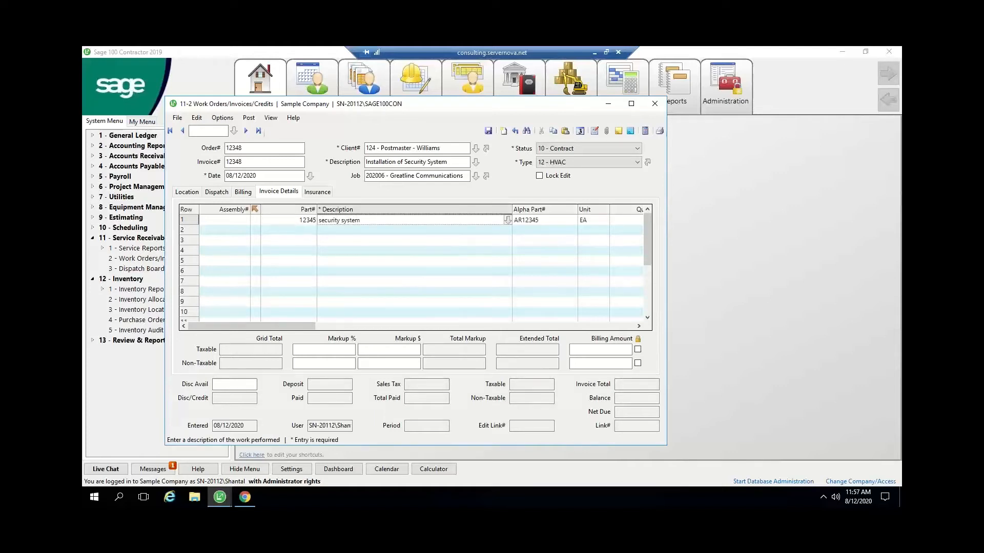
- Set the security system line's quantity to 1 and its price to 300
drag(279, 326, 354, 325)
click(411, 221)
text(1)
key(Tab)
text(30)
key(Tab)
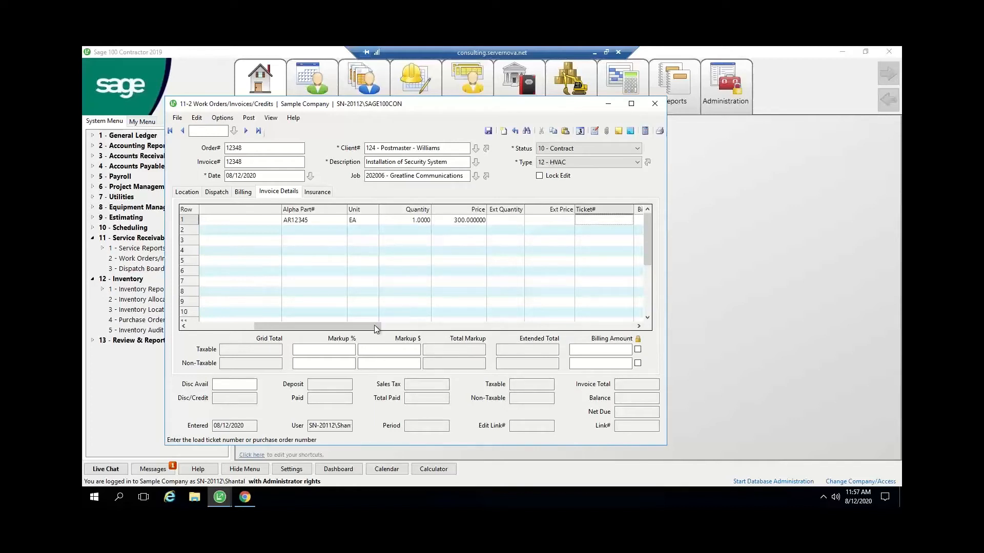
- Assign inventory location 100 - Warehouse to the security system line, picking it from the list of inventory locations
drag(374, 325, 404, 325)
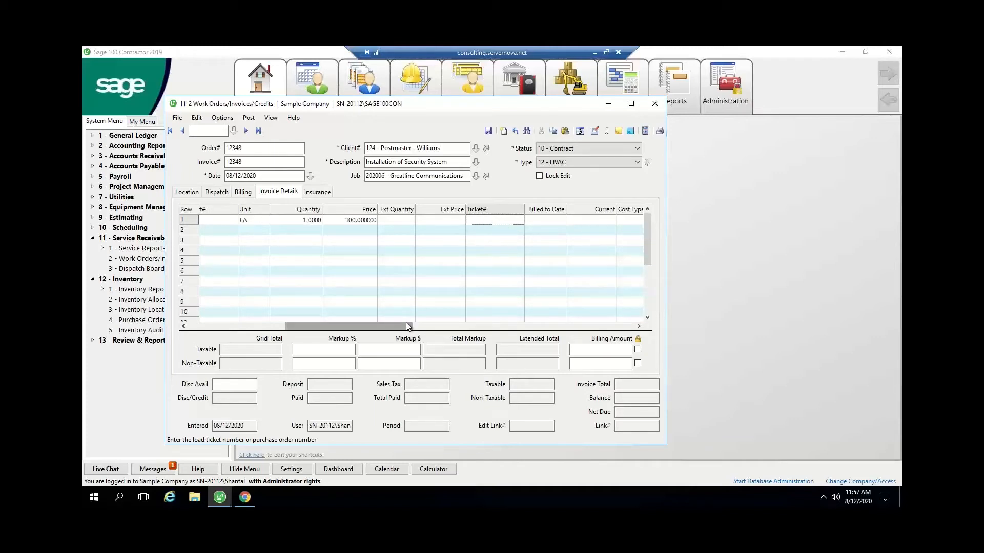
drag(407, 325, 516, 334)
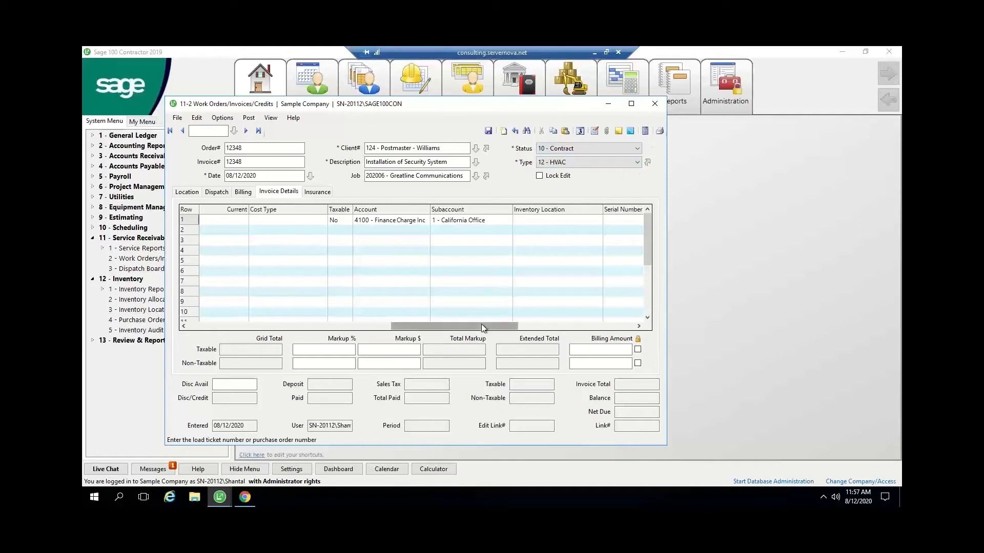
drag(487, 323, 498, 324)
click(503, 218)
text(wareho)
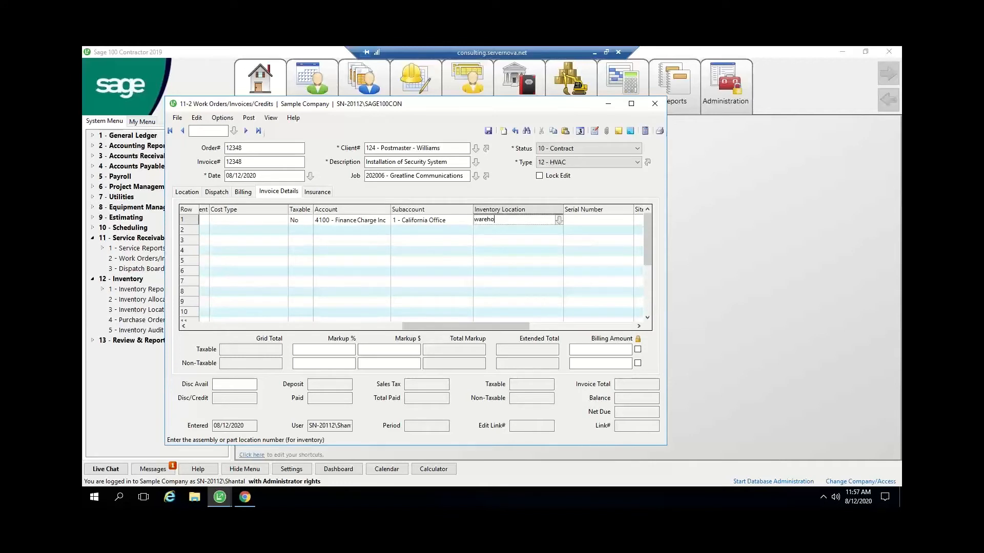
key(Tab)
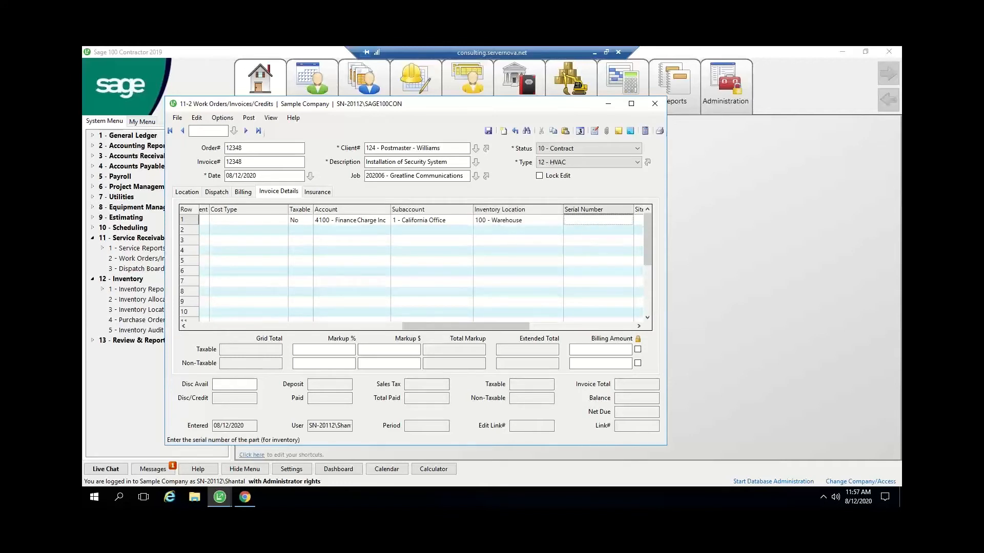
click(512, 222)
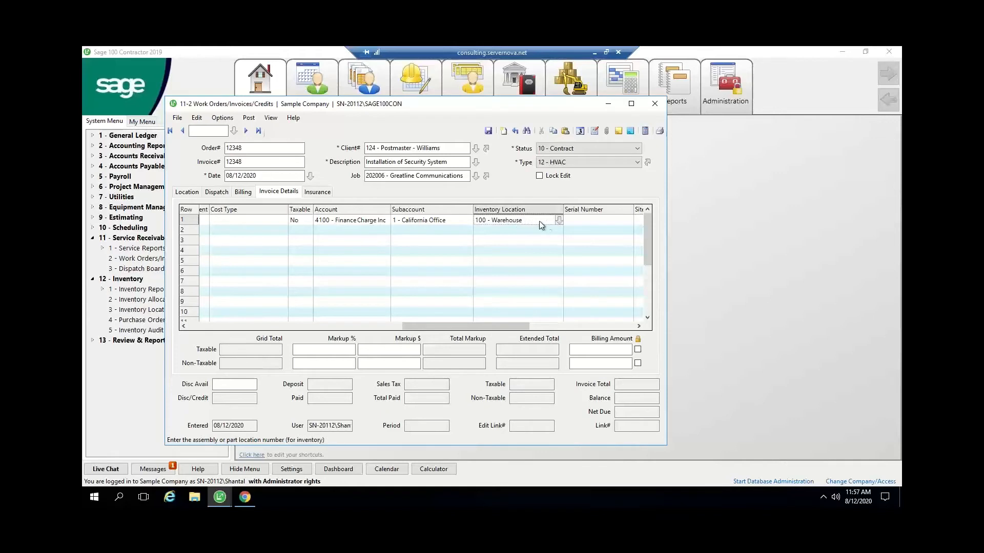
click(558, 221)
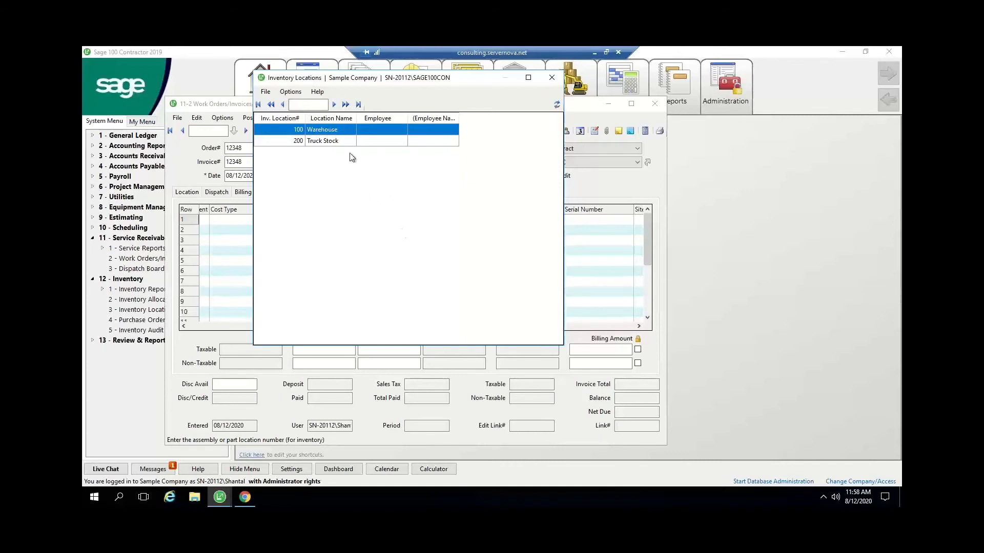
double_click(332, 133)
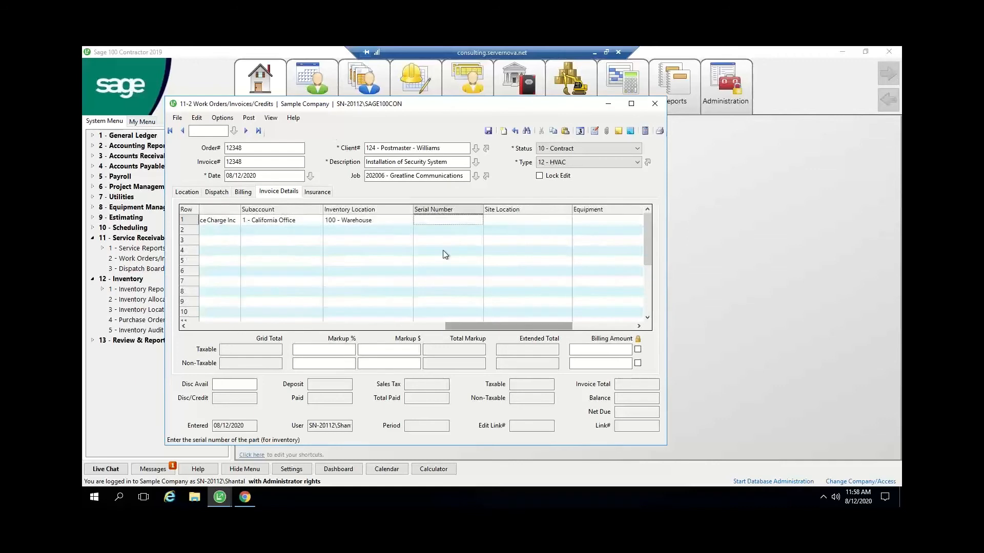
- Enter serial number 654321 for the security system line and leave its site location blank
text(654321)
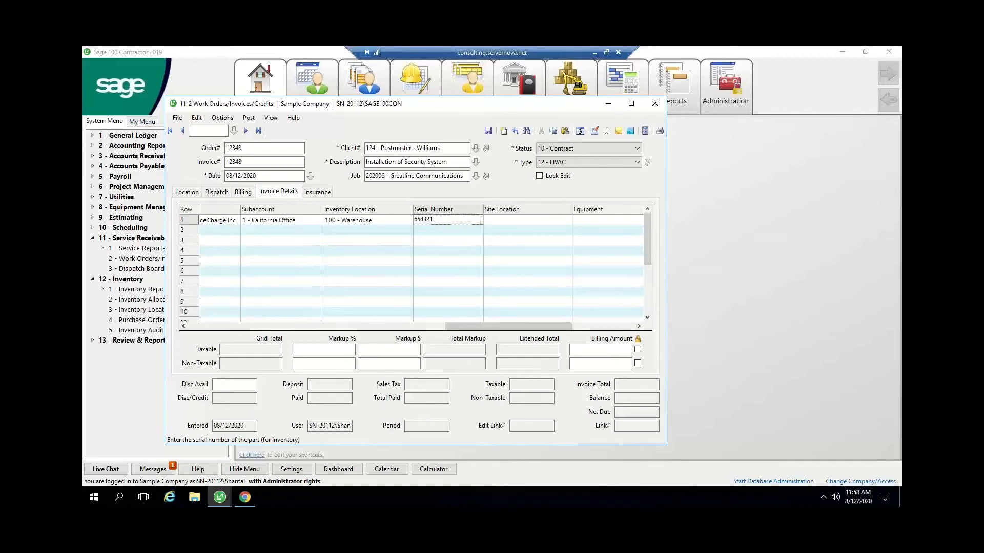
key(Tab)
click(447, 220)
click(502, 219)
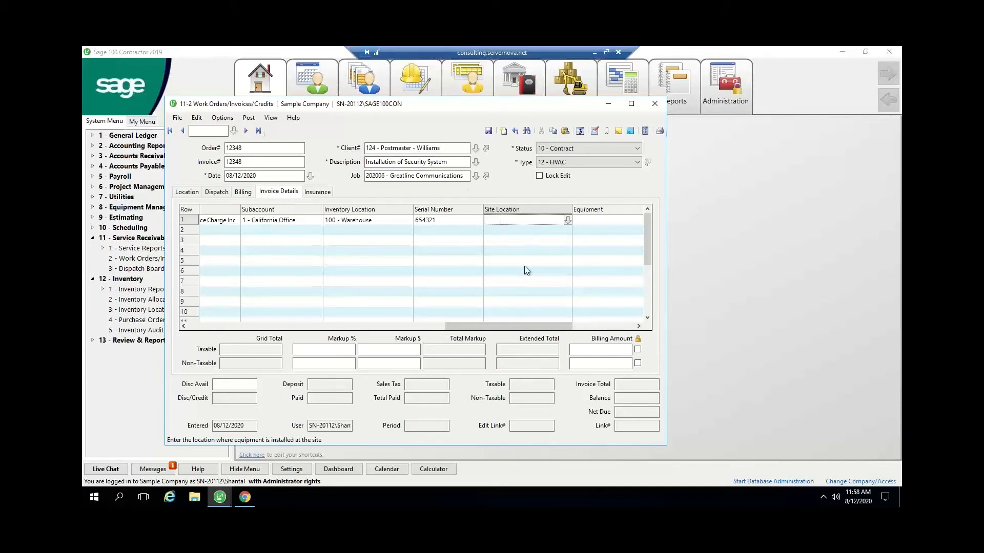
- Review the remaining columns of the invoice line, save the contract work order and recall the saved record
drag(554, 329, 583, 329)
drag(518, 326, 302, 327)
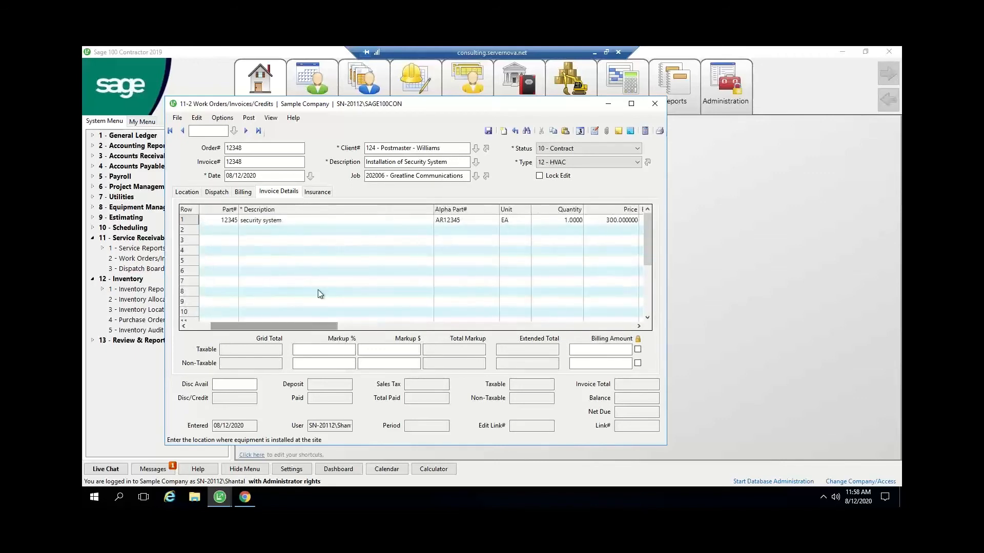
click(488, 132)
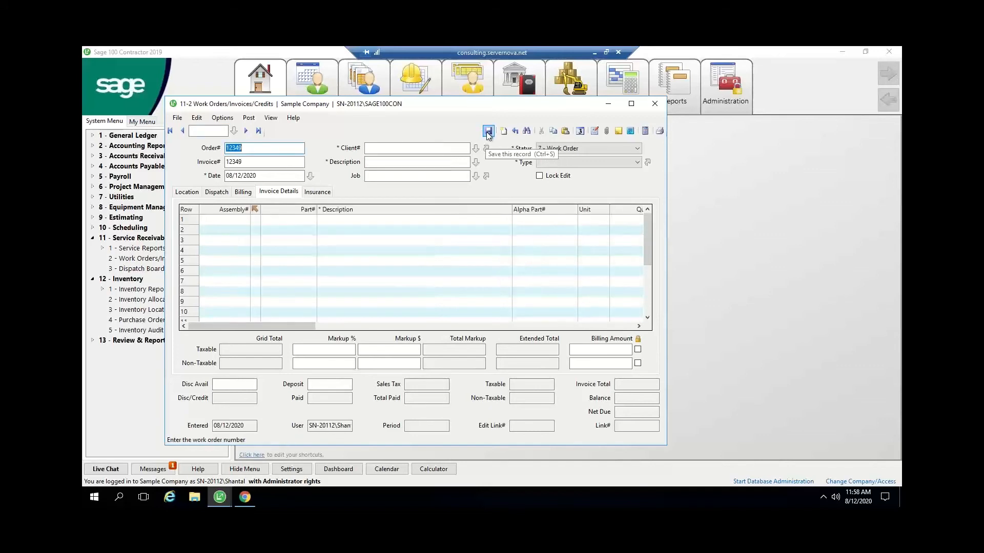
click(504, 132)
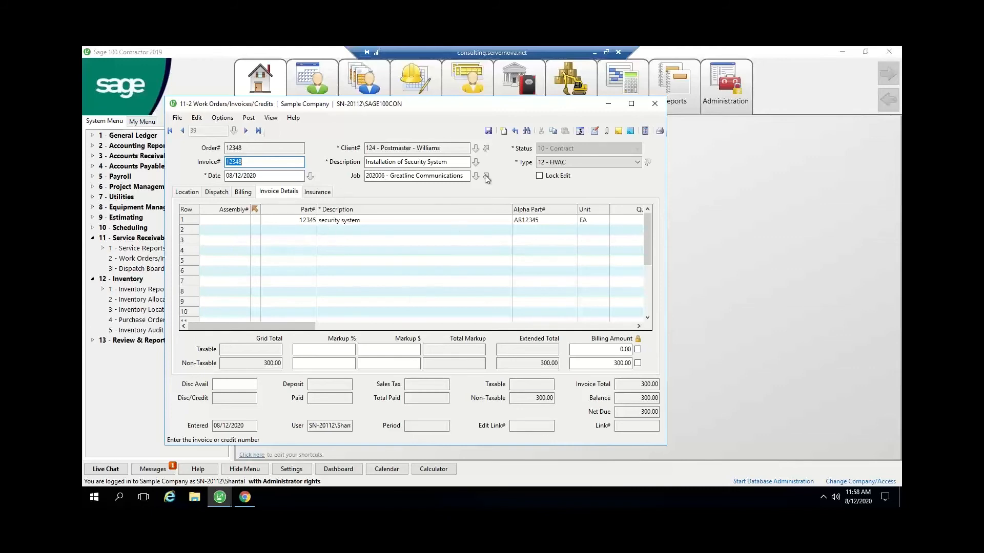
- Start posting service contracts with the billing date range set from 08/01/2020 to 09/30/2020
click(248, 118)
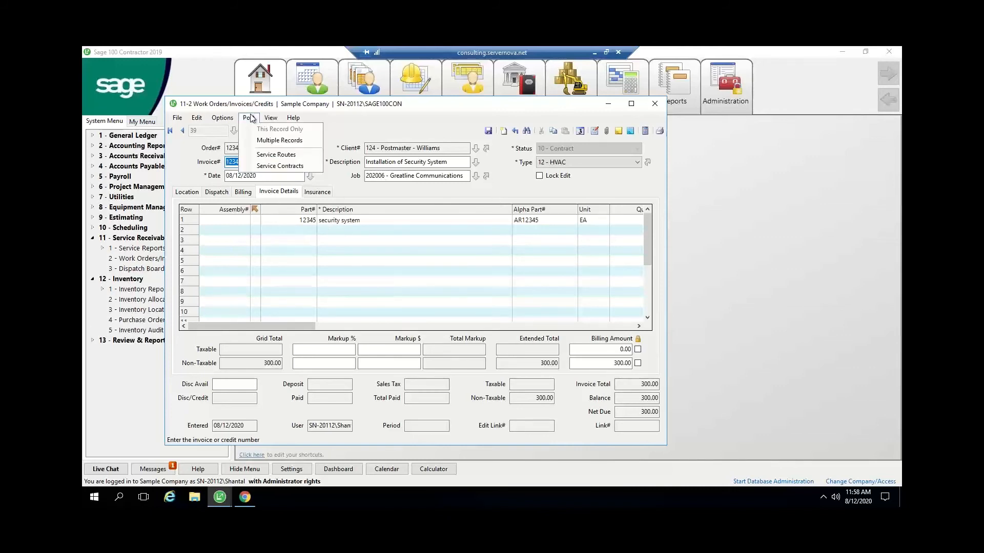
click(262, 167)
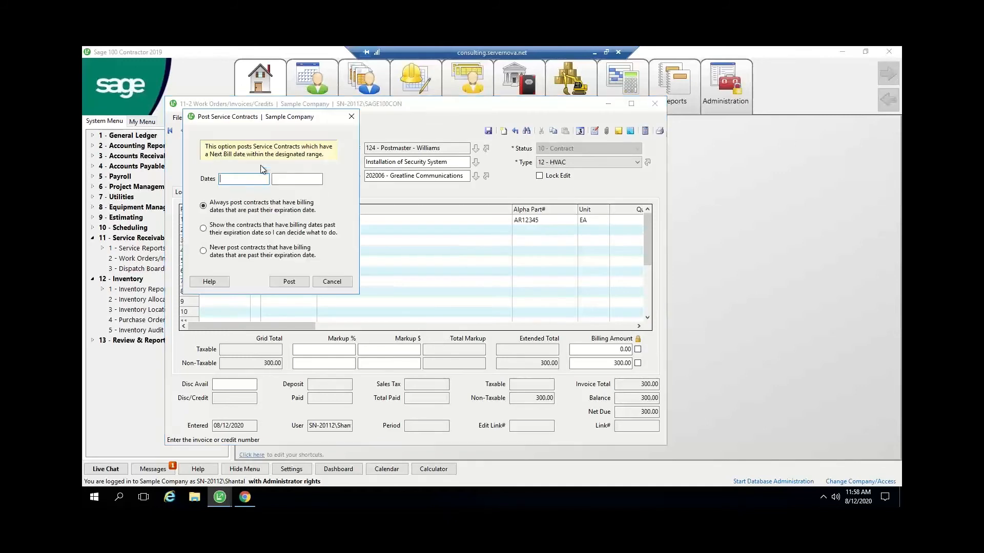
text(08/01/2020)
key(Tab)
text(09/30/2020)
key(Tab)
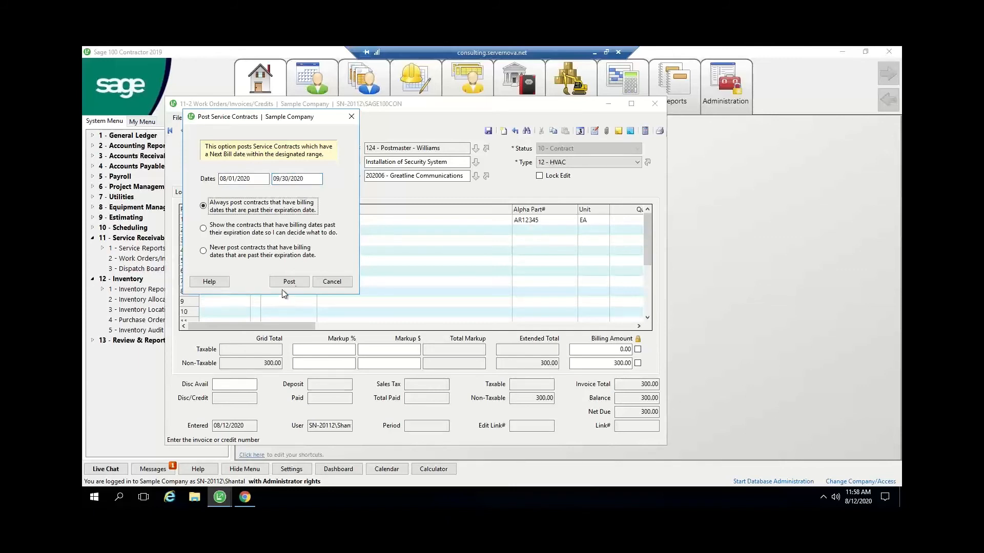
- Post the service contracts in the date range, accepting the posting period mismatch, and recall the invoice created from the contract
click(295, 285)
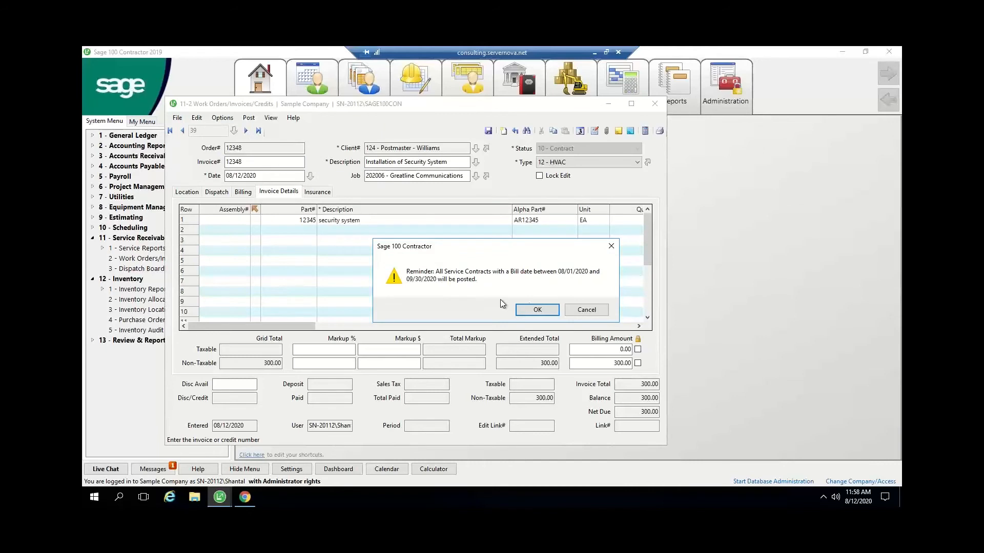
click(552, 311)
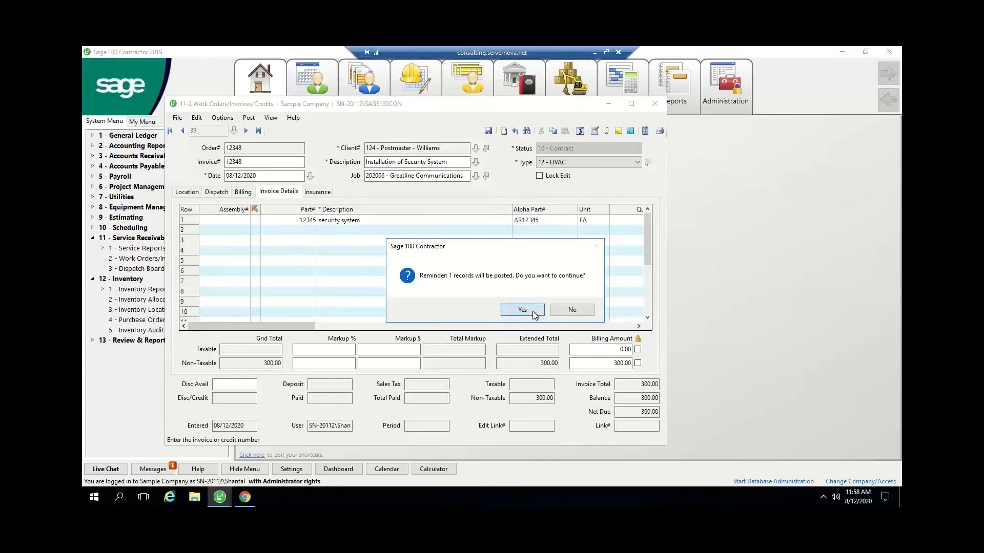
click(533, 311)
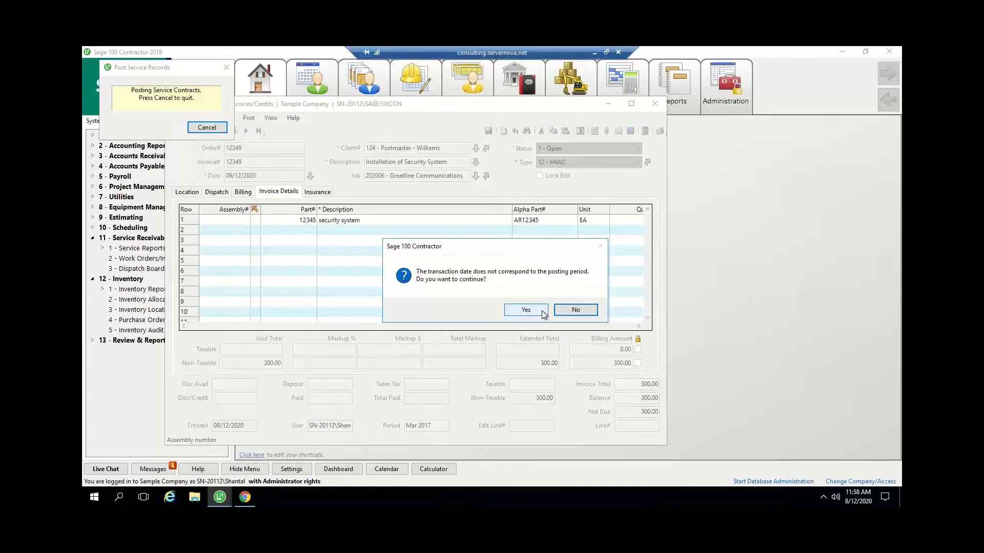
click(534, 311)
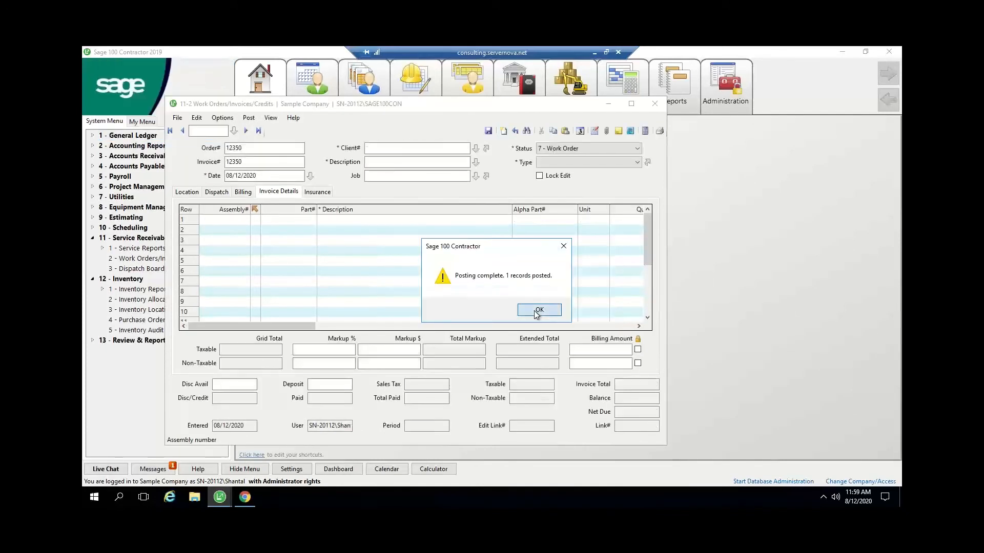
click(533, 310)
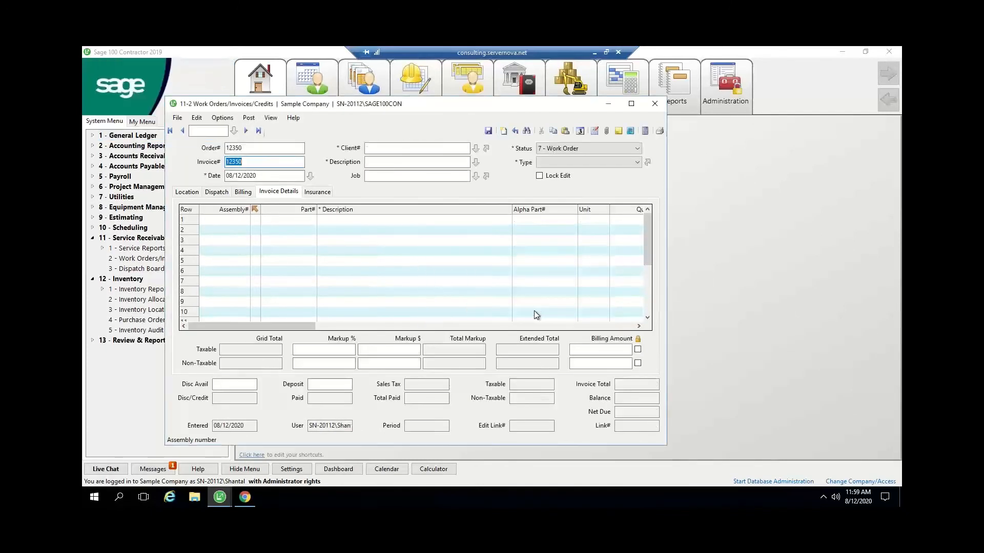
click(515, 132)
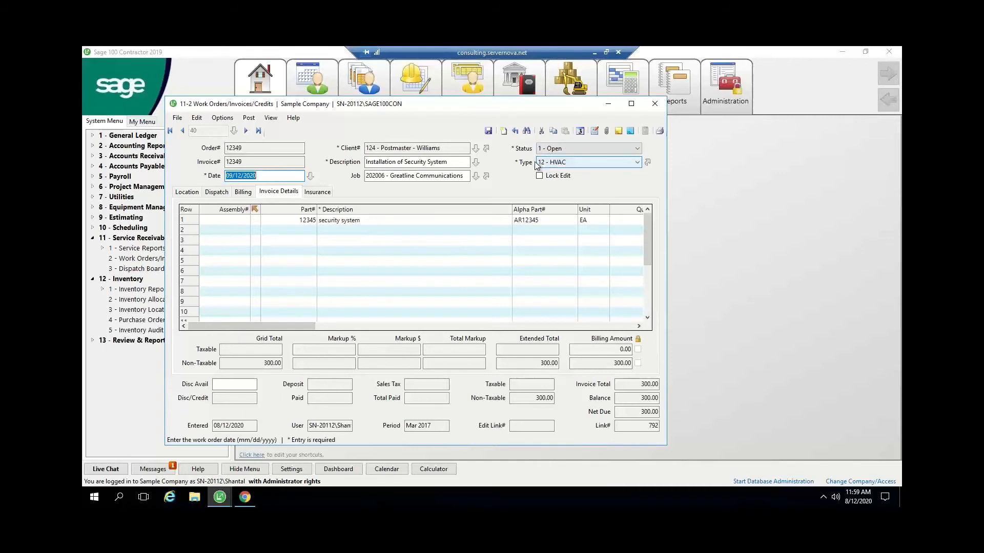
- Look up the newest contract-status work order, check its next bill date in the billing details, and return to the last record
click(233, 131)
click(271, 244)
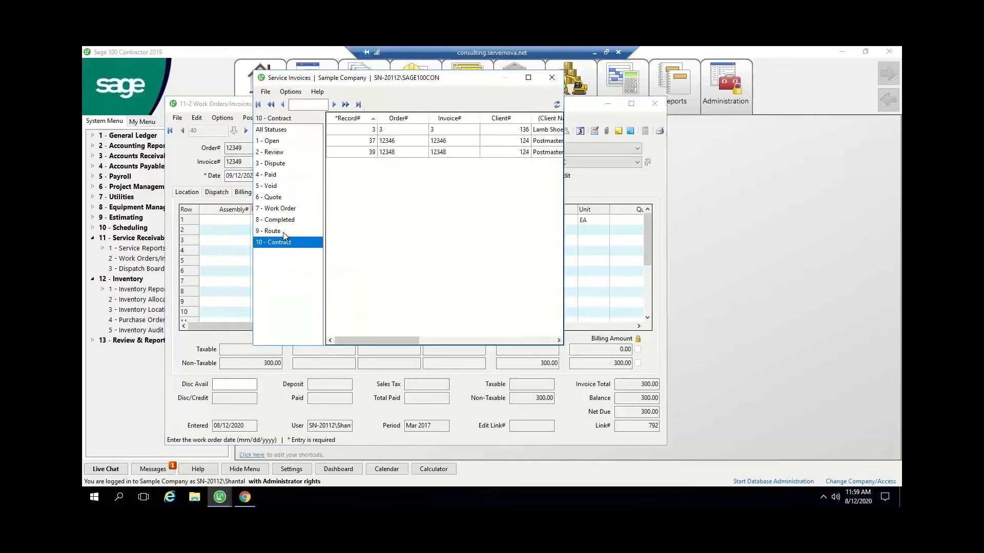
click(416, 153)
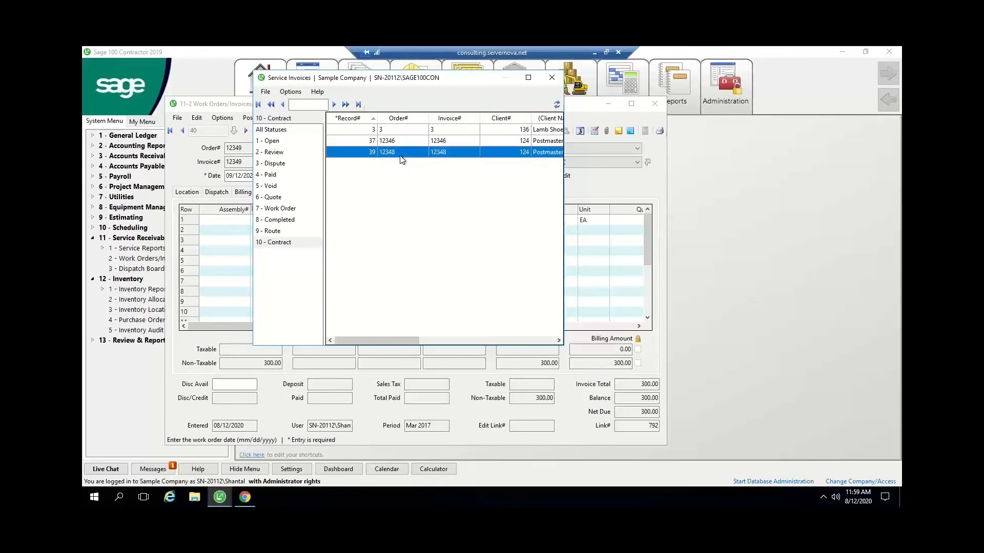
double_click(402, 159)
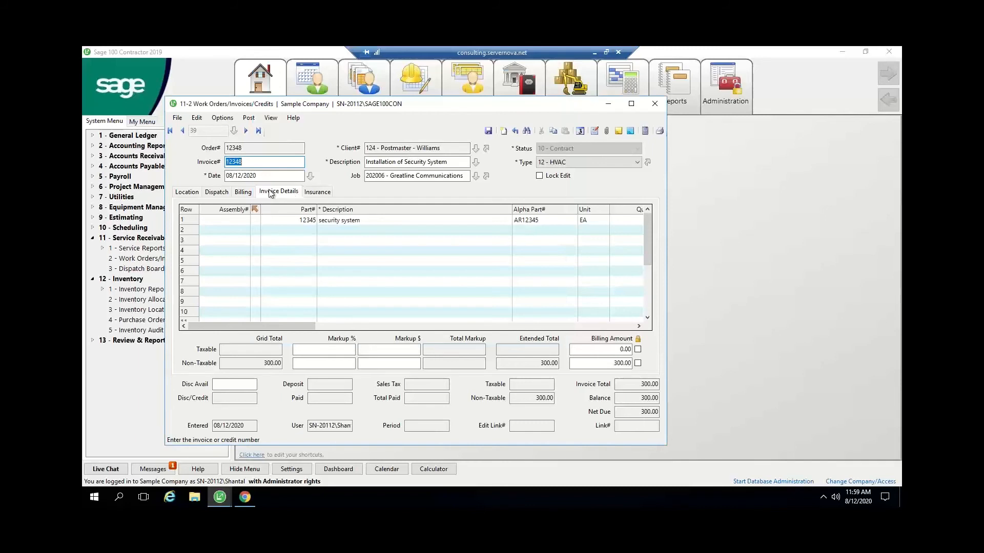
click(244, 191)
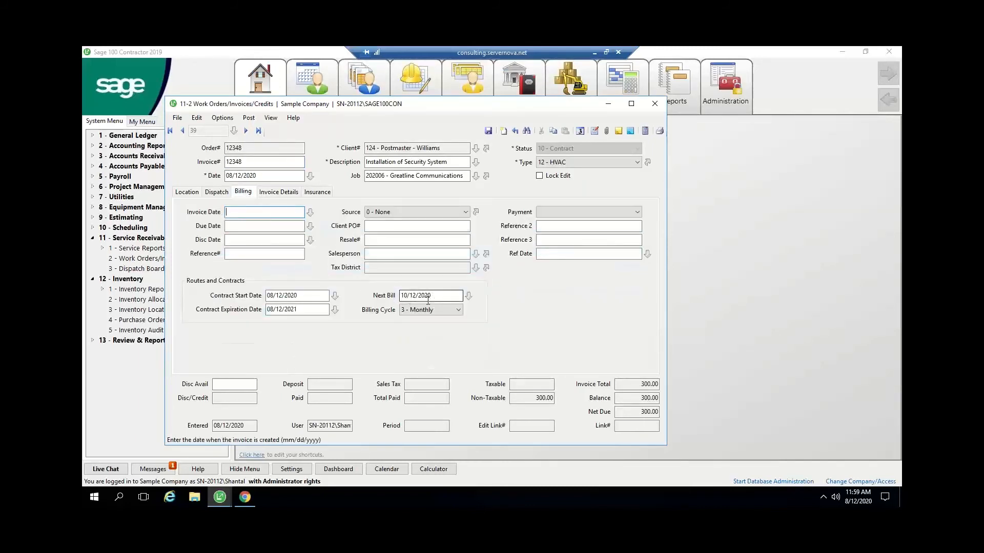
click(258, 130)
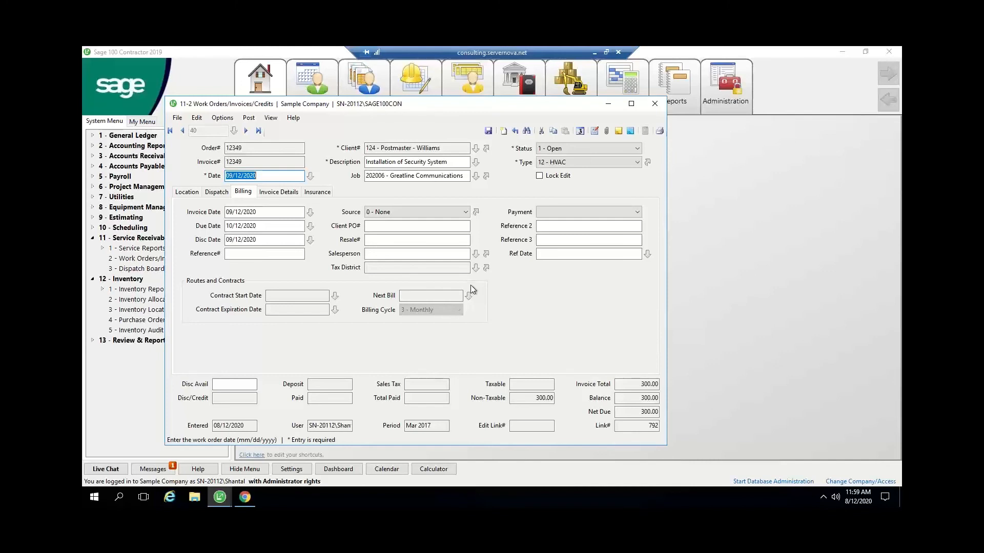
- Open the invoice's client record and its equipment list, and select the security system with serial number 654321
click(487, 149)
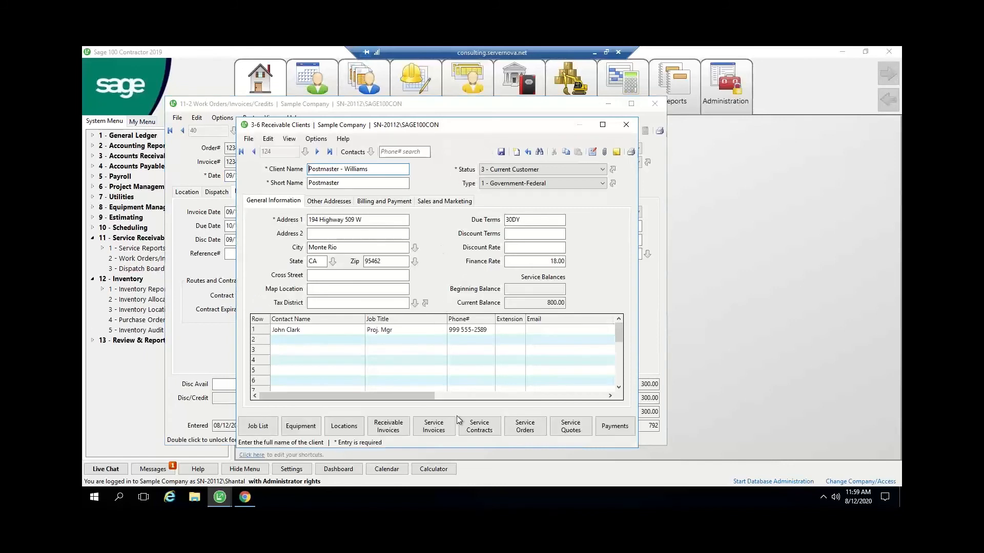
click(302, 427)
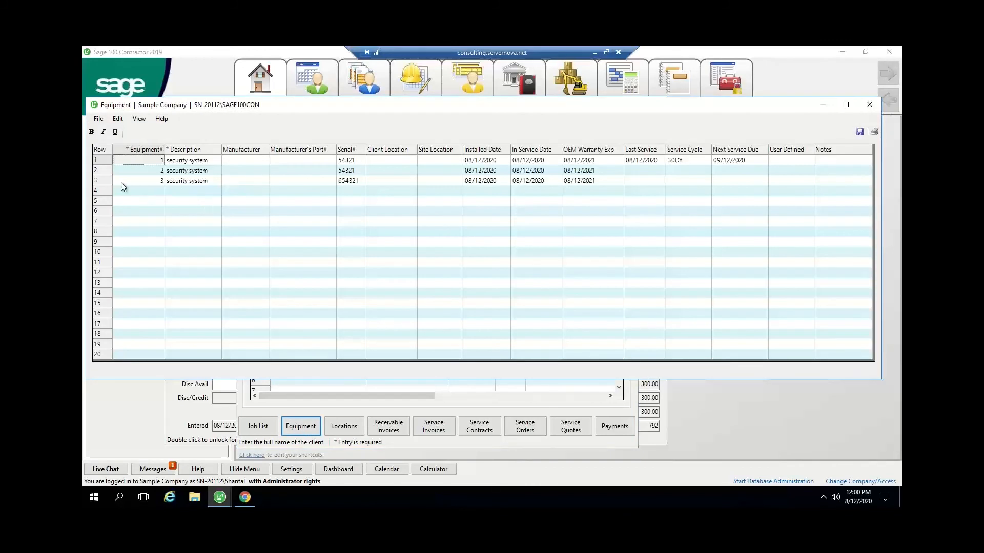
click(103, 182)
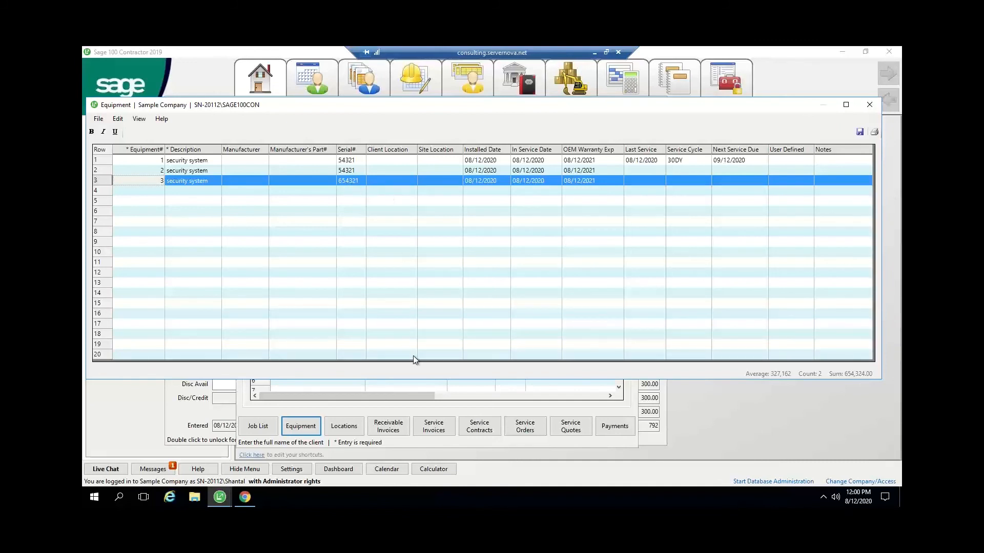
- Review the third security system's installed, in-service, warranty, last service and service cycle fields, and close the equipment list and client record
click(480, 181)
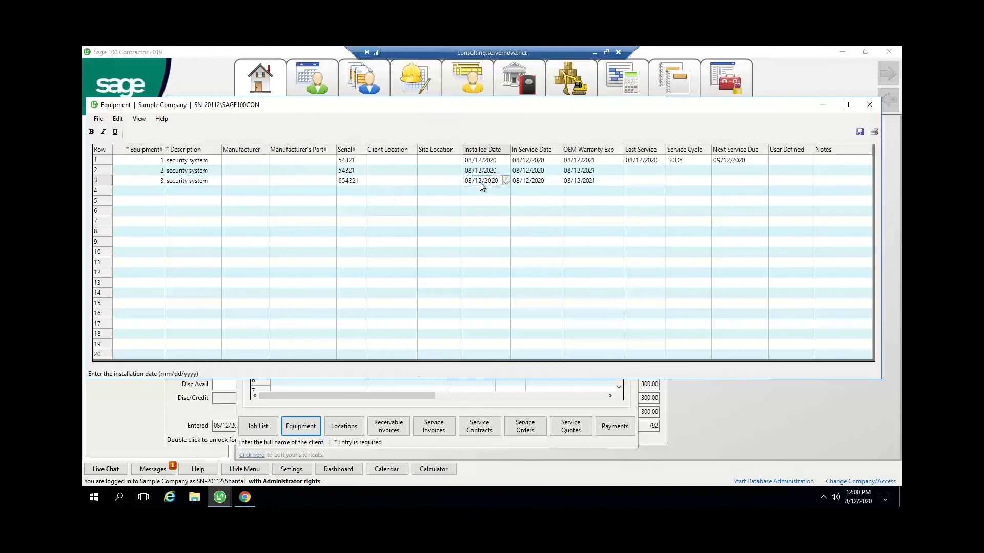
click(530, 182)
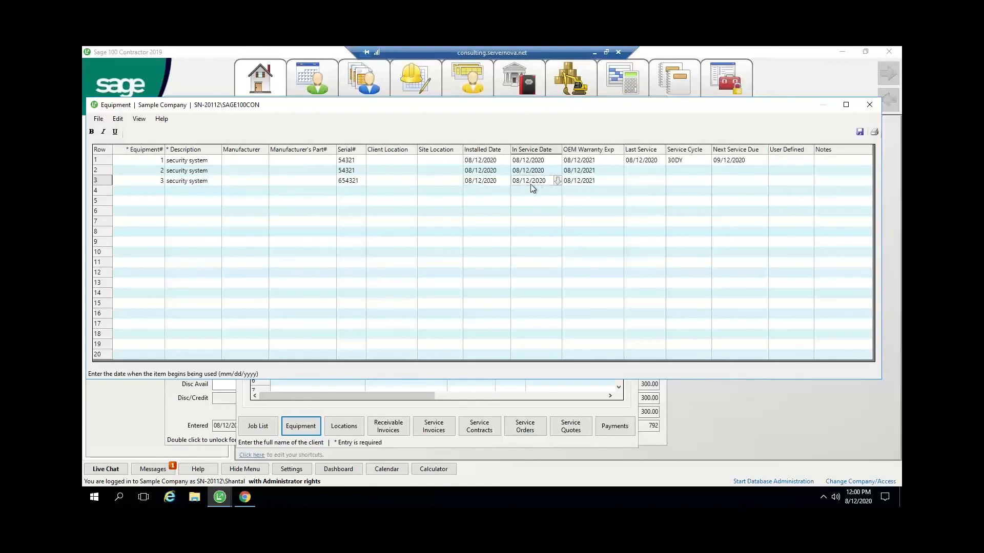
click(585, 184)
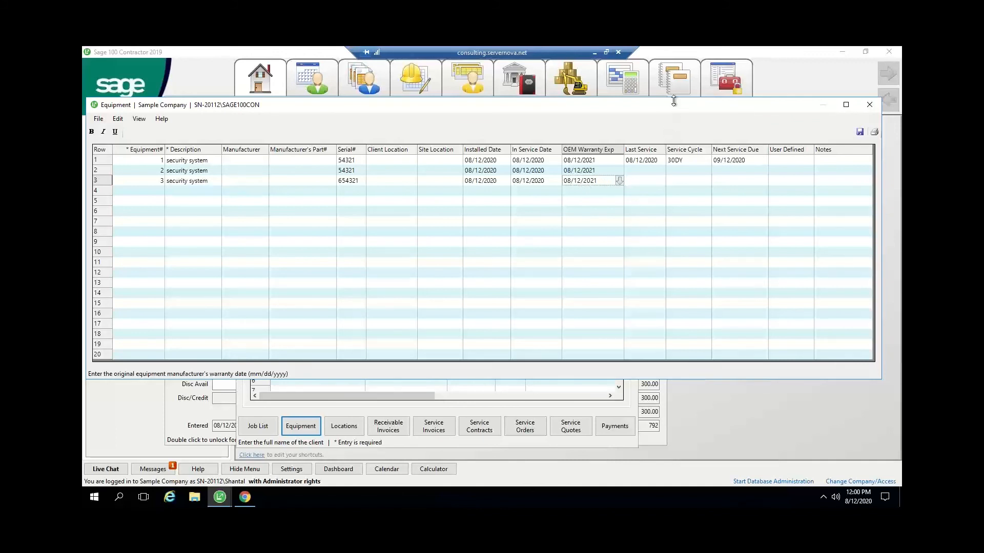
drag(673, 104, 590, 107)
click(566, 185)
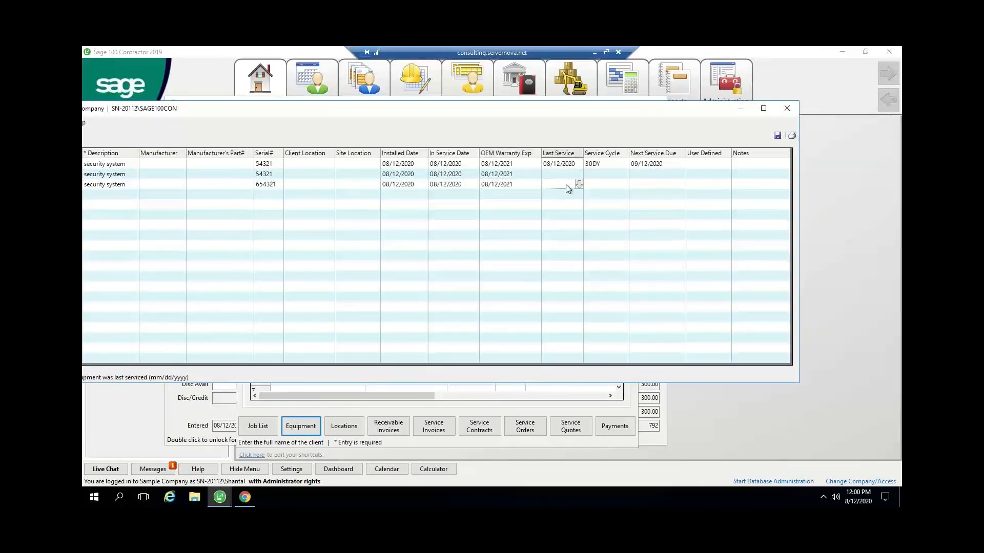
click(604, 185)
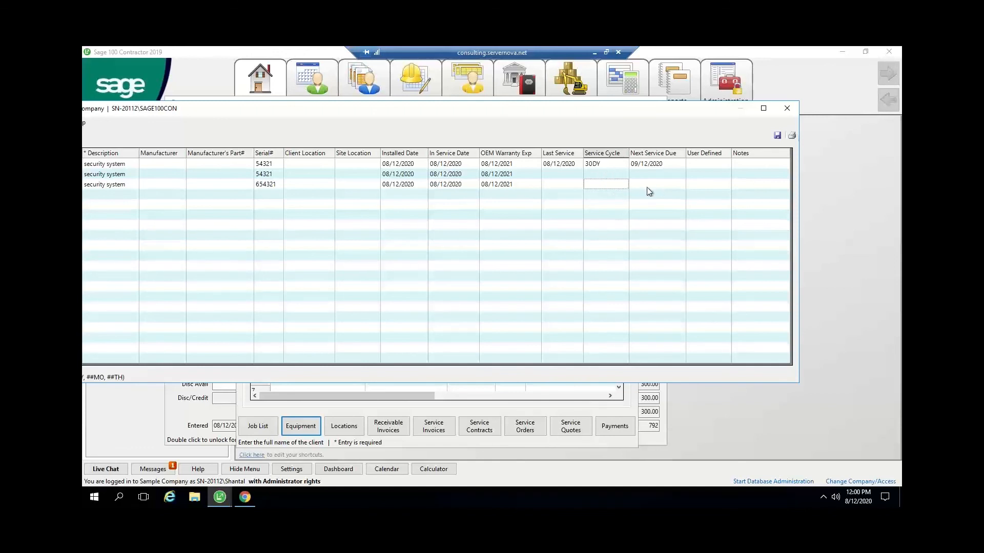
click(786, 110)
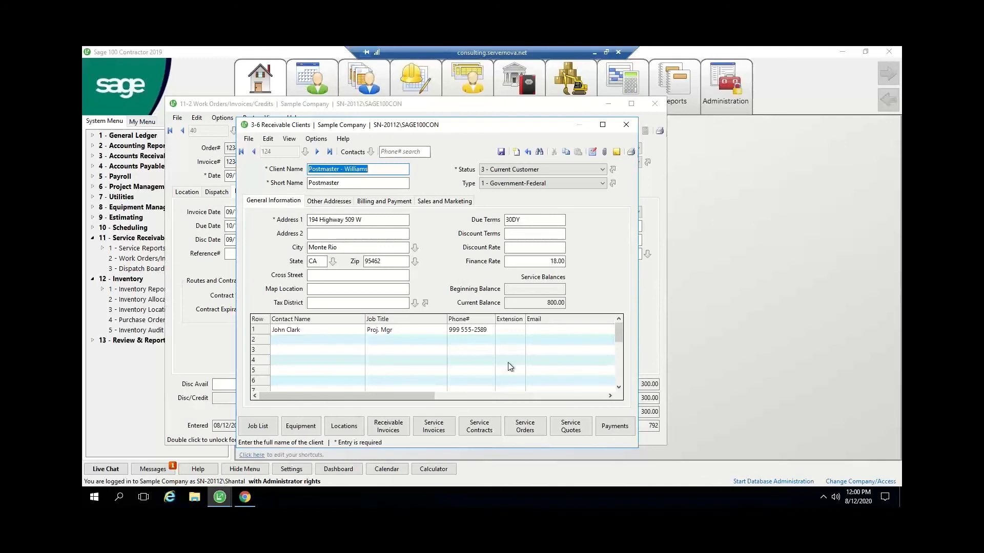
click(626, 126)
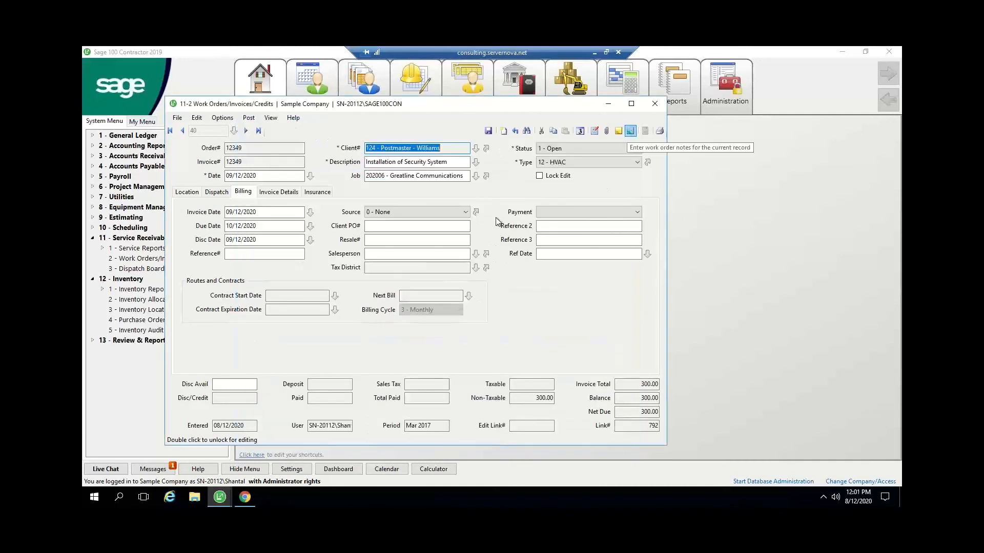